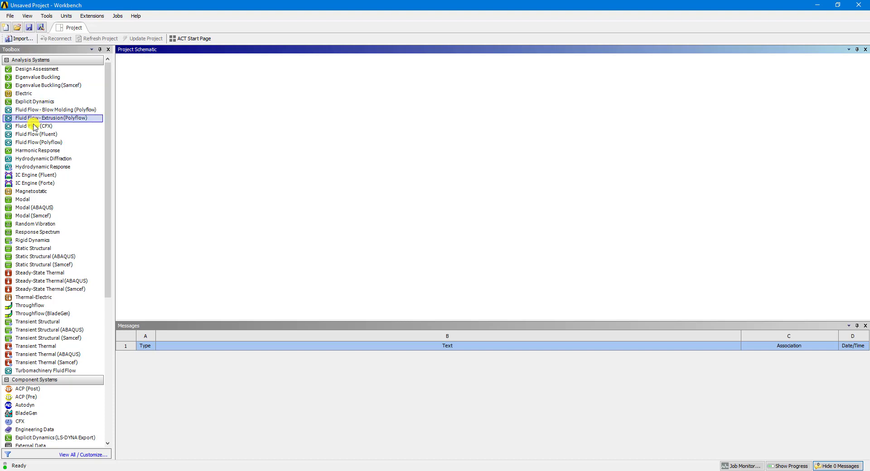
- Add a Fluid Flow (CFX) analysis system to the project schematic and import an existing geometry file into its Geometry cell
drag(93, 126, 159, 104)
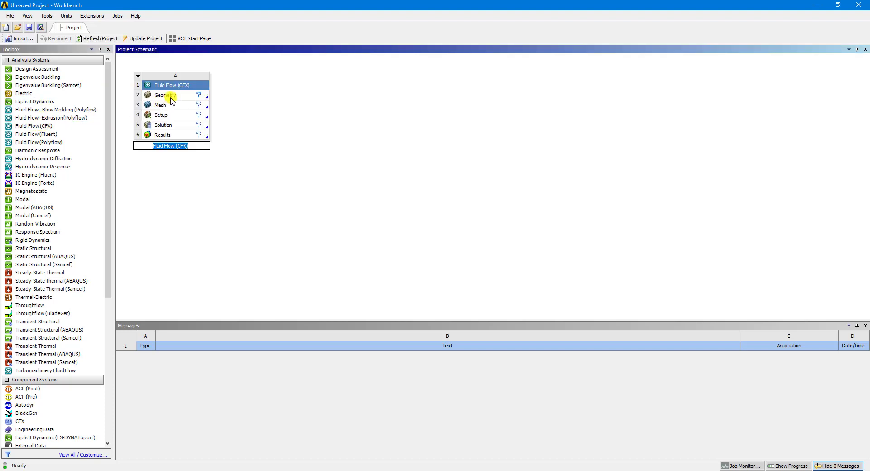
click(177, 98)
right_click(177, 98)
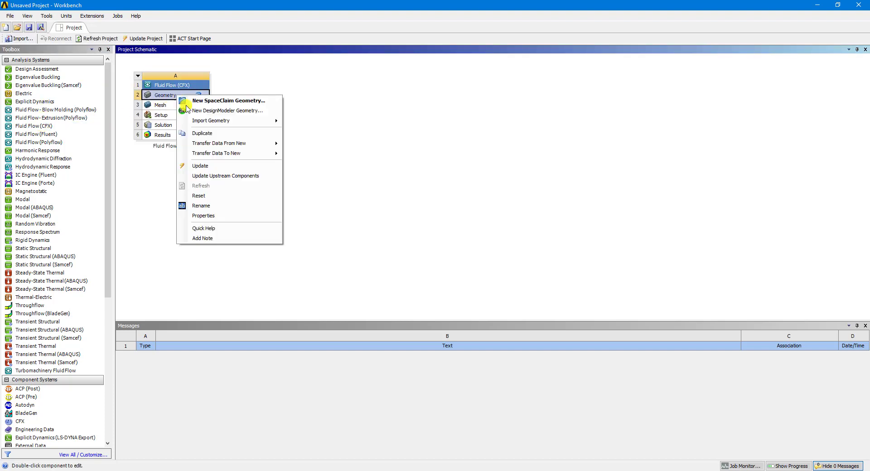
mouse_move(249, 121)
click(325, 134)
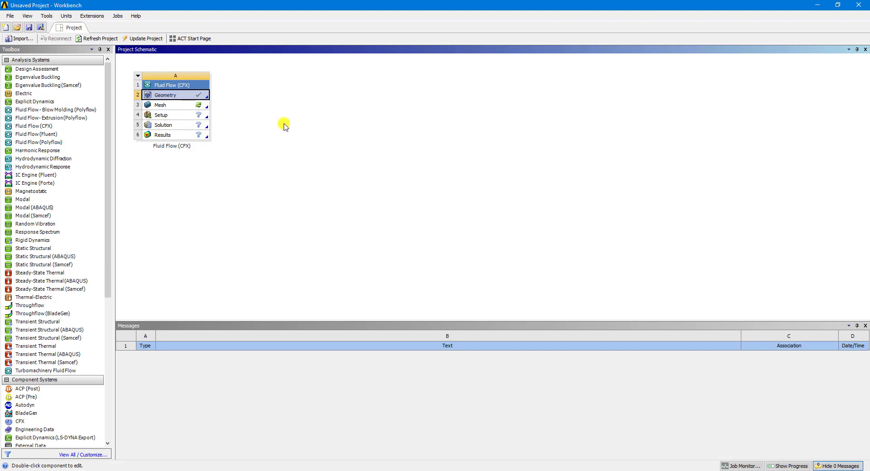
- Open the system's mesh for editing and set the Relevance Center under the mesh sizing options to Fine
double_click(183, 106)
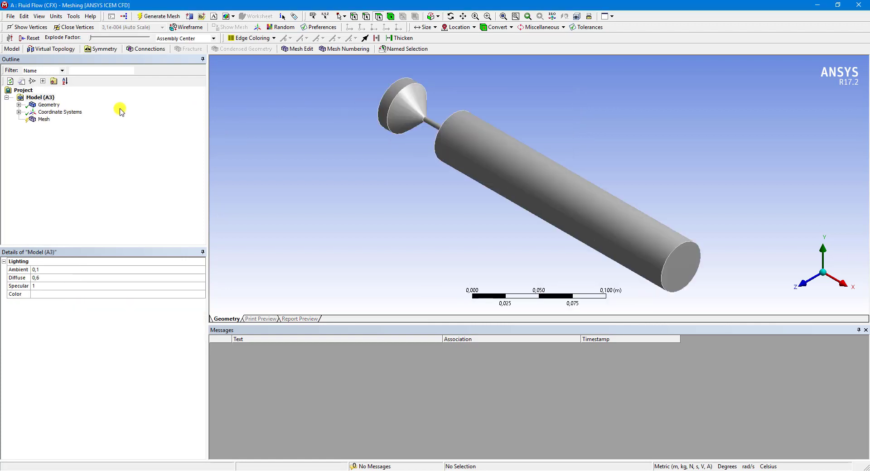
click(43, 119)
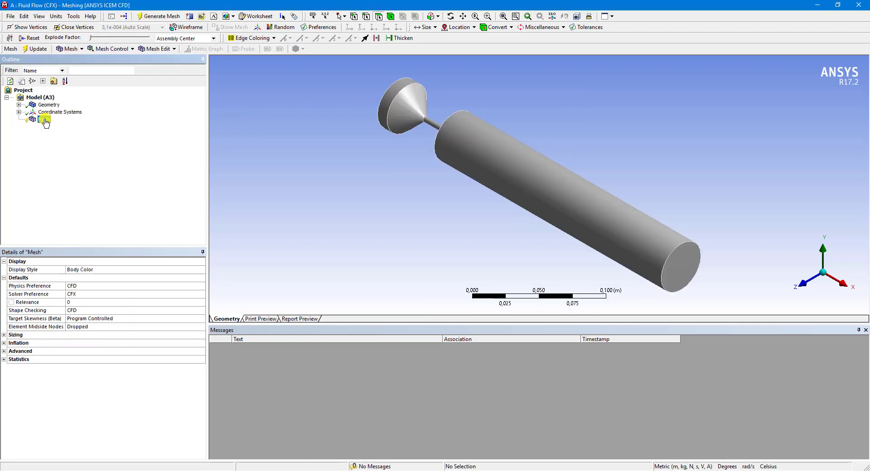
click(4, 335)
click(197, 352)
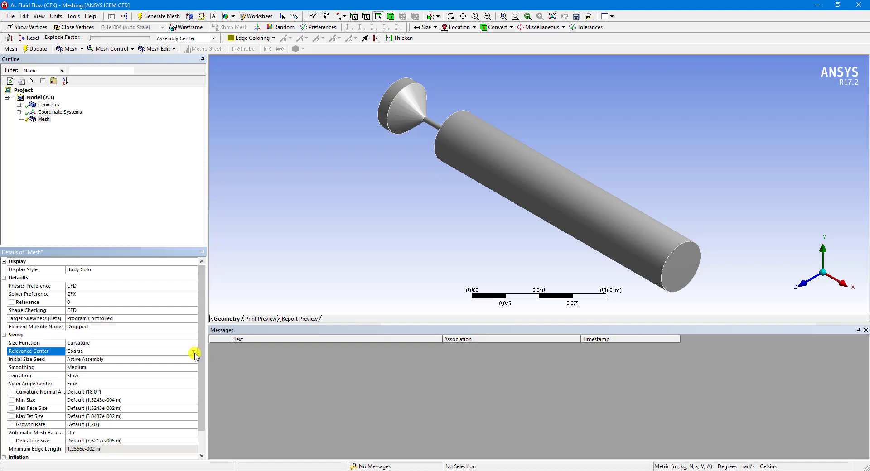
click(194, 351)
click(137, 370)
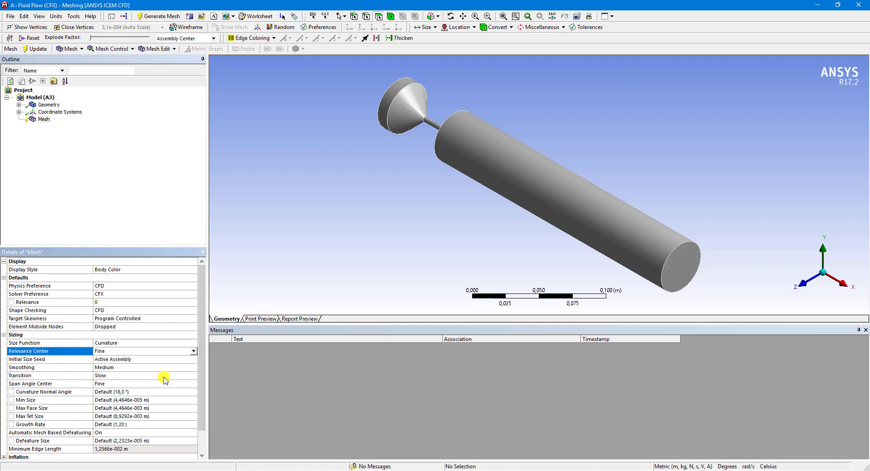
scroll(151, 374, down, 1)
scroll(148, 379, up, 1)
- Insert a mesh Refinement scoped to the cylindrical face of the thin neck connecting the cone to the large cylinder
click(65, 211)
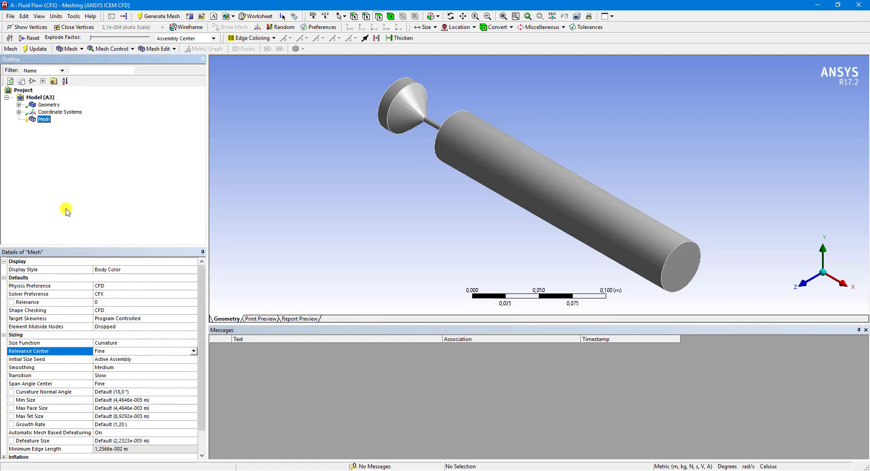
right_click(42, 119)
mouse_move(86, 123)
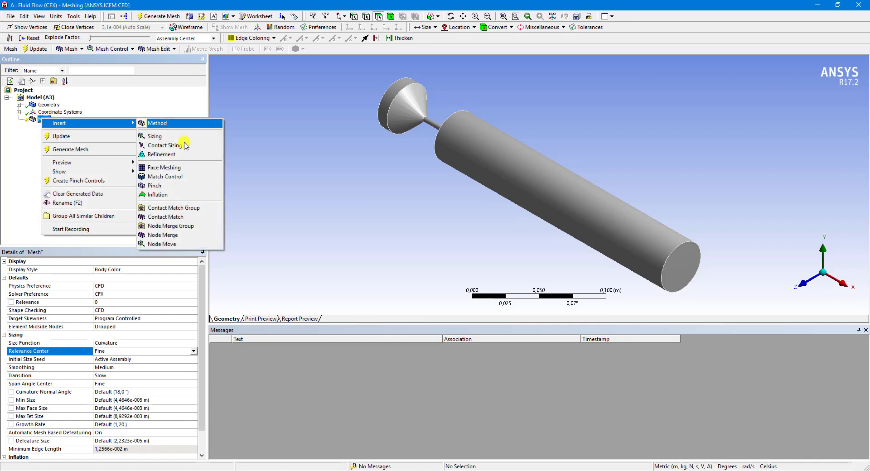
click(184, 155)
click(435, 125)
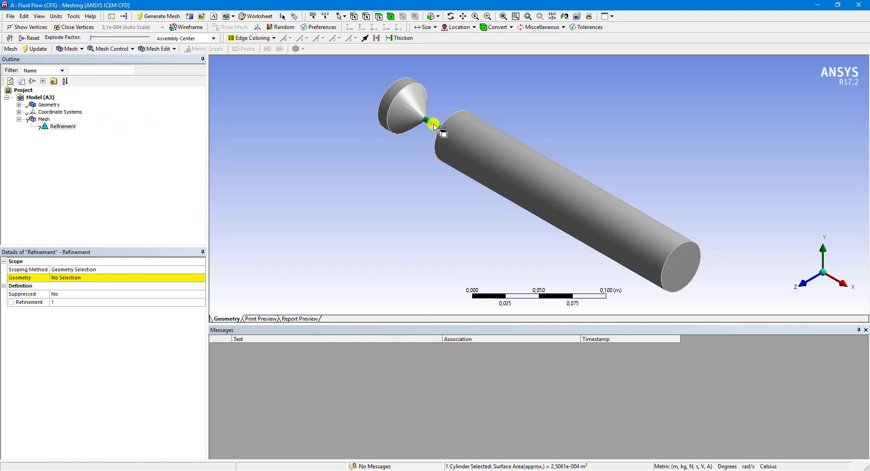
click(140, 277)
click(99, 278)
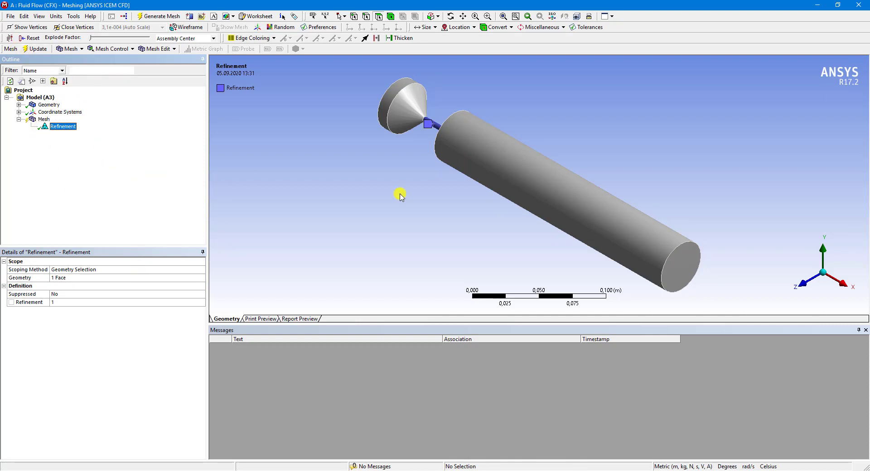
- Generate the mesh for the whole body
scroll(387, 133, up, 2)
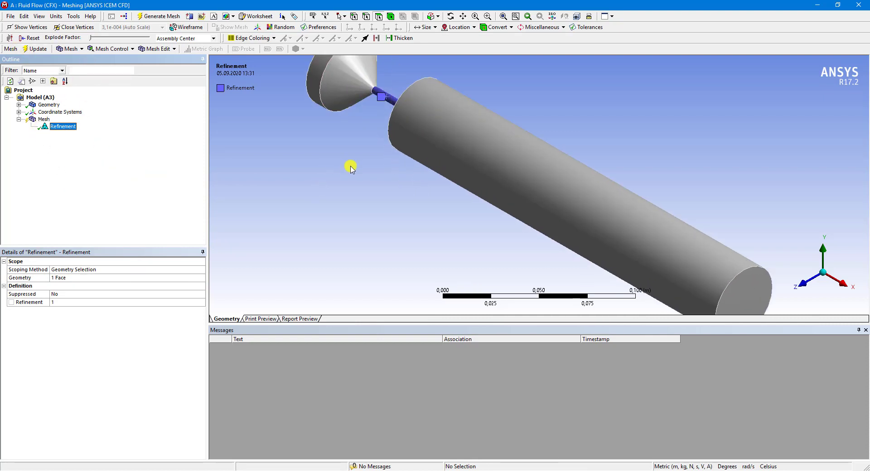
middle_drag(351, 167, 379, 260)
right_click(45, 120)
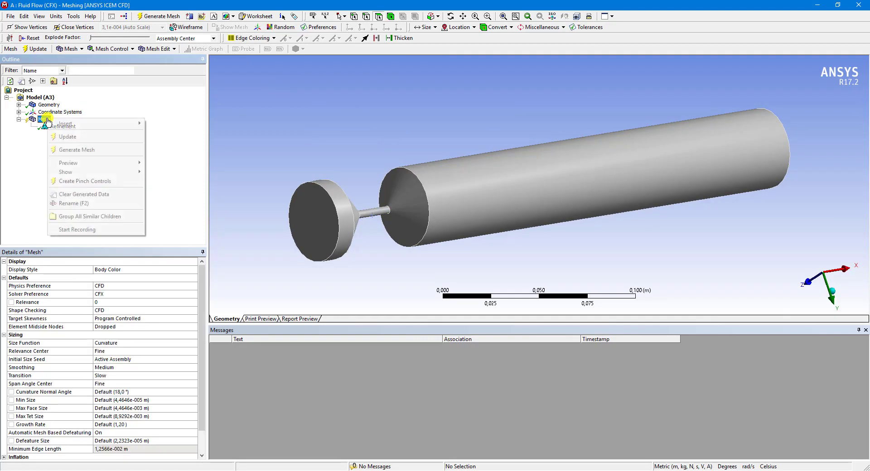
click(129, 150)
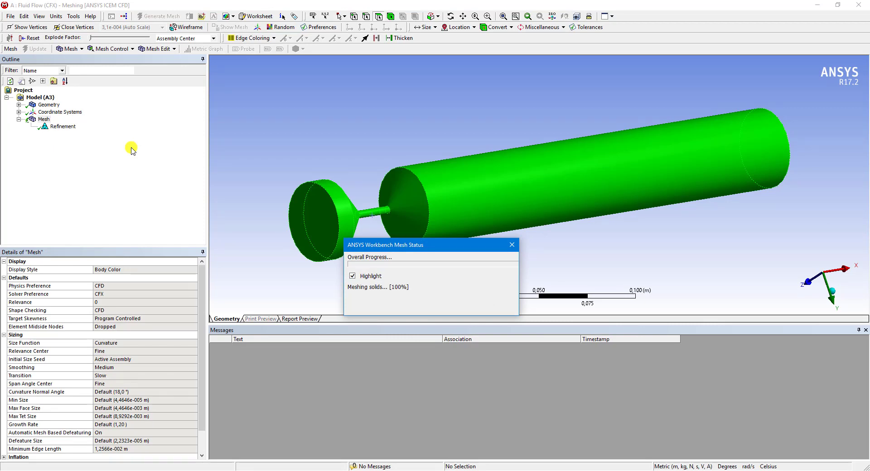
- Examine the generated mesh up close around the refined thin neck and its transitions to the two larger chambers
scroll(355, 217, up, 2)
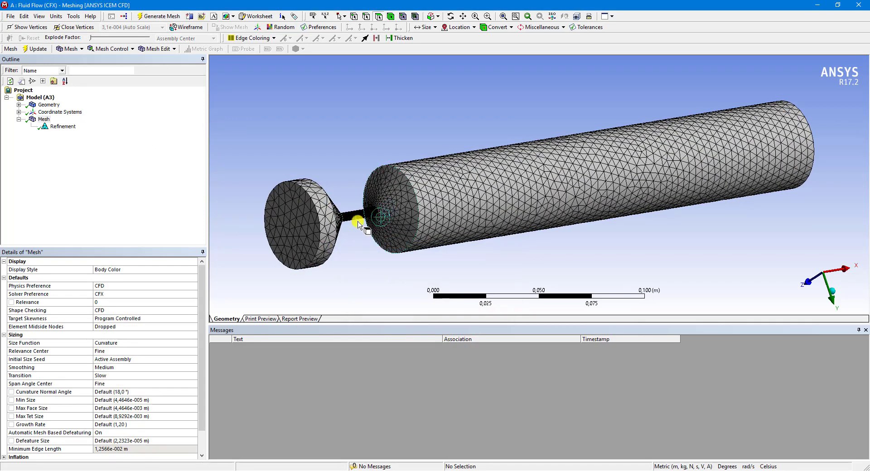
scroll(311, 221, up, 2)
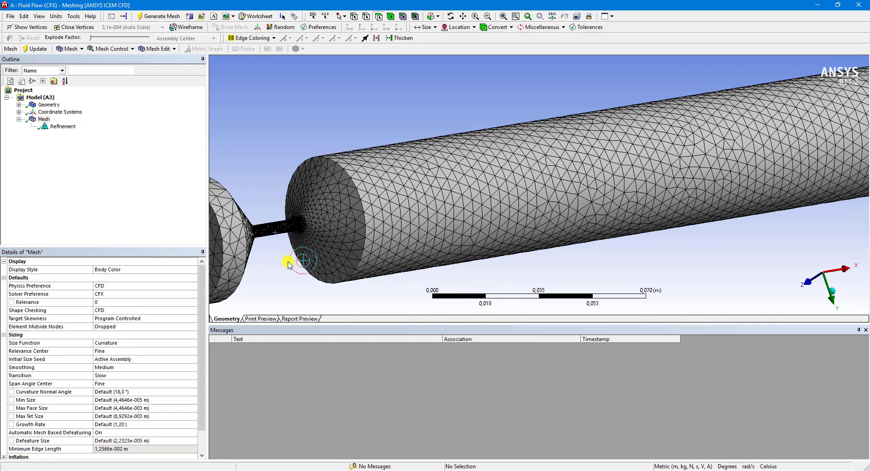
ctrl+middle_drag(275, 274, 549, 220)
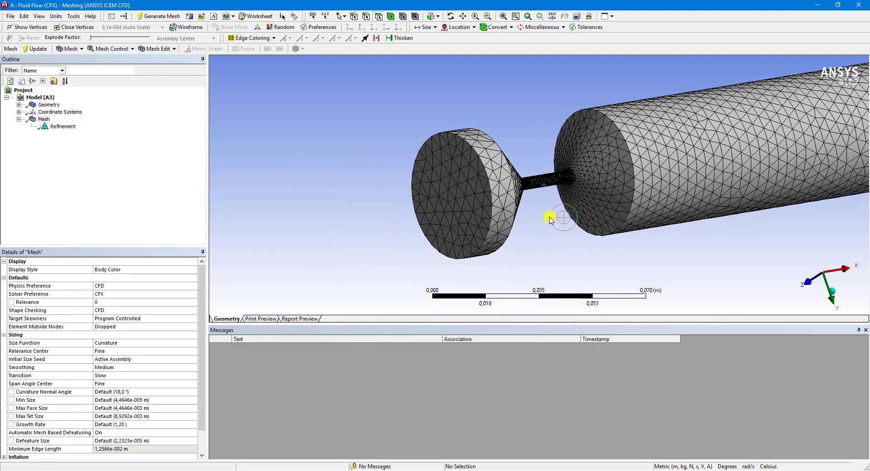
scroll(528, 188, up, 4)
scroll(557, 178, up, 4)
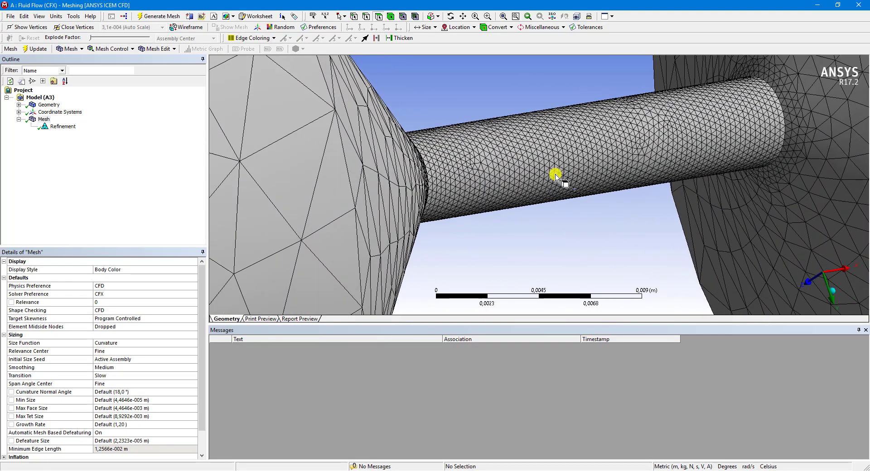
mouse_move(558, 191)
middle_down()
mouse_move(546, 196)
mouse_move(555, 188)
middle_up()
scroll(556, 189, down, 1)
scroll(556, 189, down, 4)
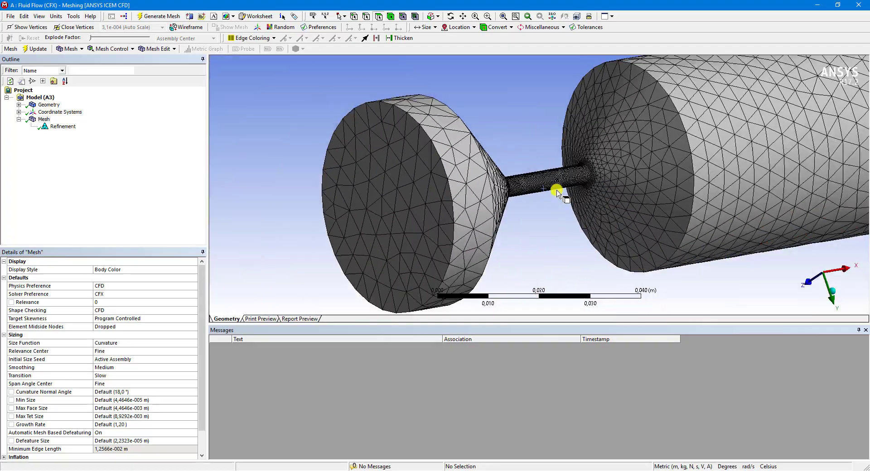
scroll(556, 191, down, 5)
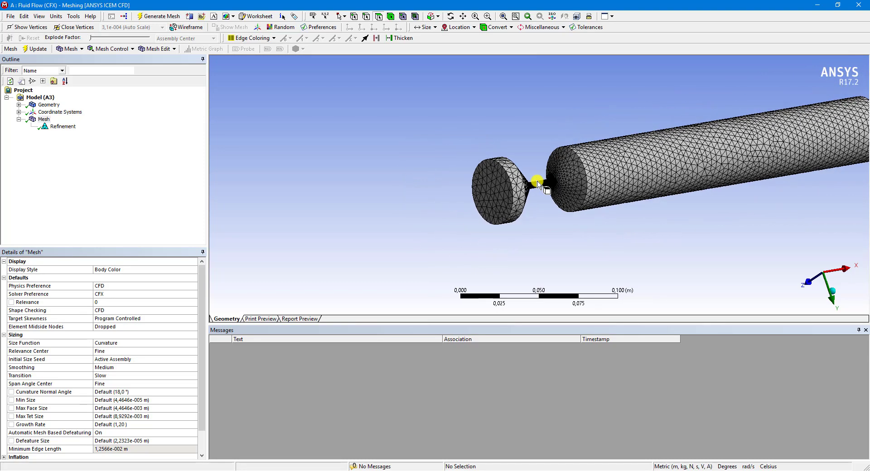
- Create a named selection "inlet" on the flat circular end face of the short conical chamber
middle_drag(537, 183, 632, 227)
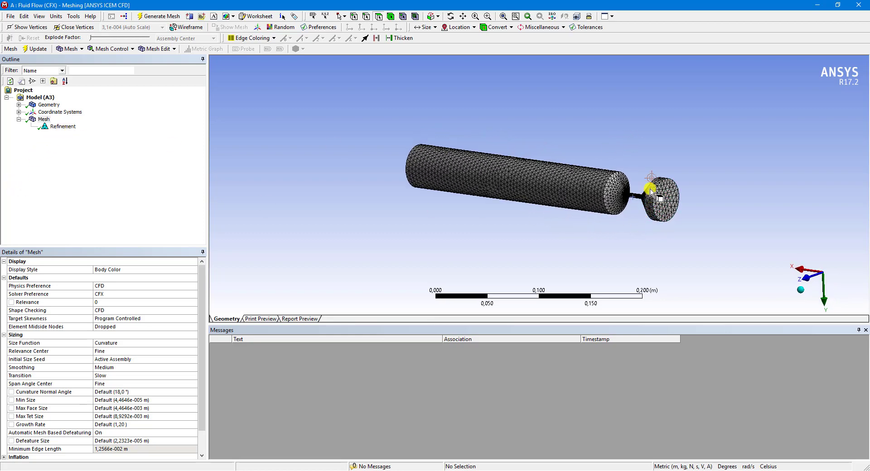
scroll(678, 202, up, 3)
click(728, 201)
right_click(728, 201)
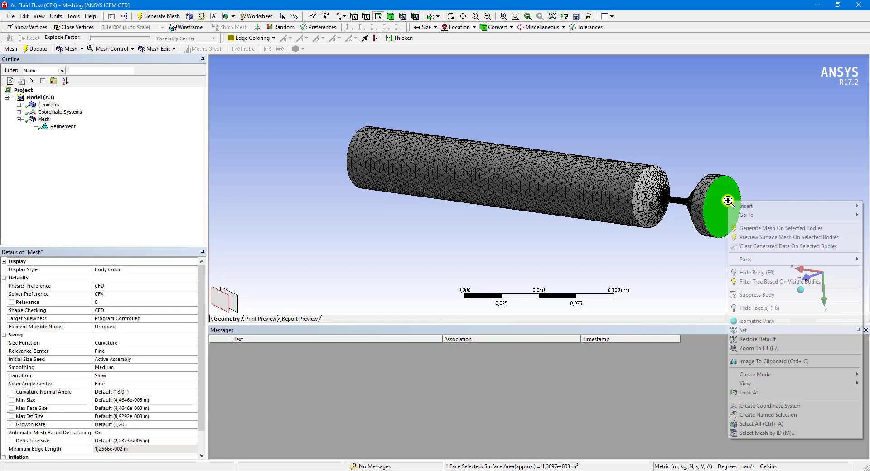
click(806, 416)
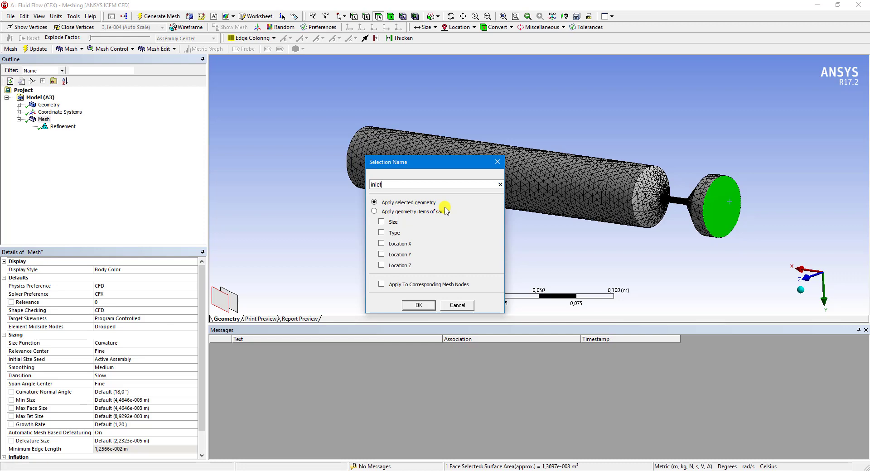
click(427, 302)
click(408, 254)
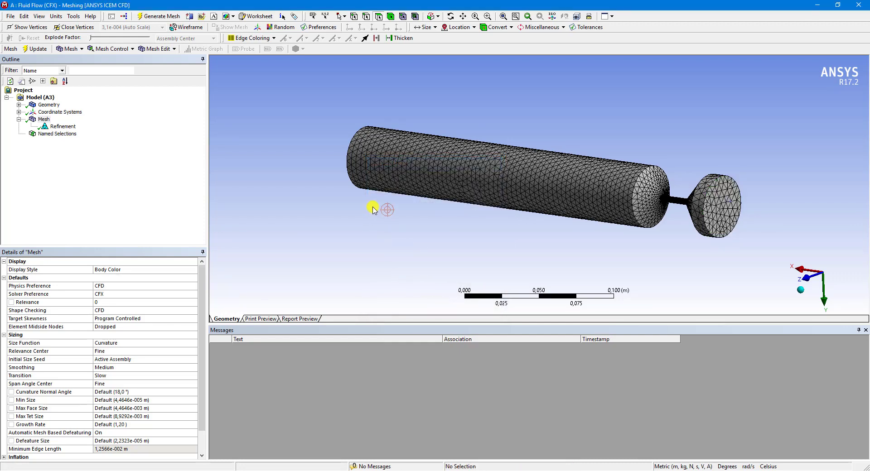
- Create a named selection "outlet" on the flat circular end face at the far end of the long cylinder
middle_drag(374, 200, 394, 171)
click(393, 174)
right_click(393, 174)
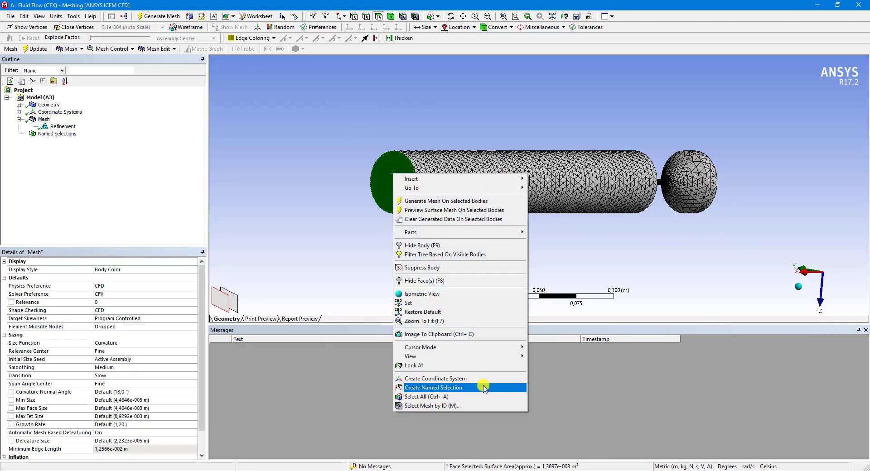
click(484, 386)
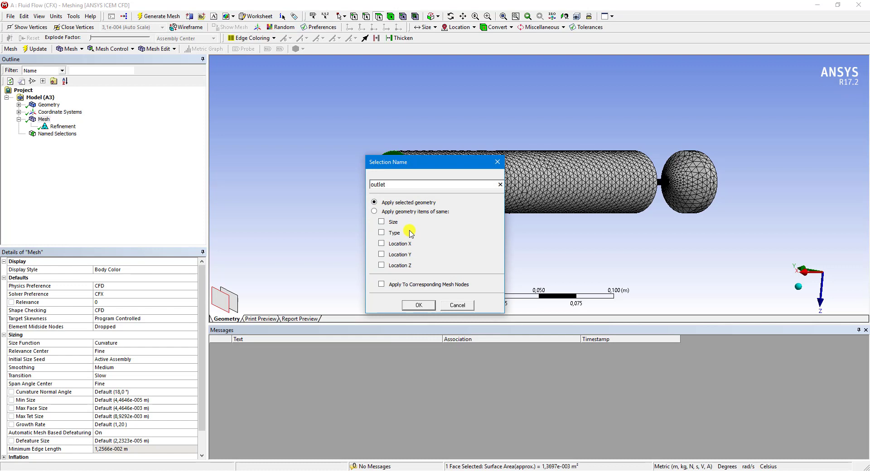
click(419, 306)
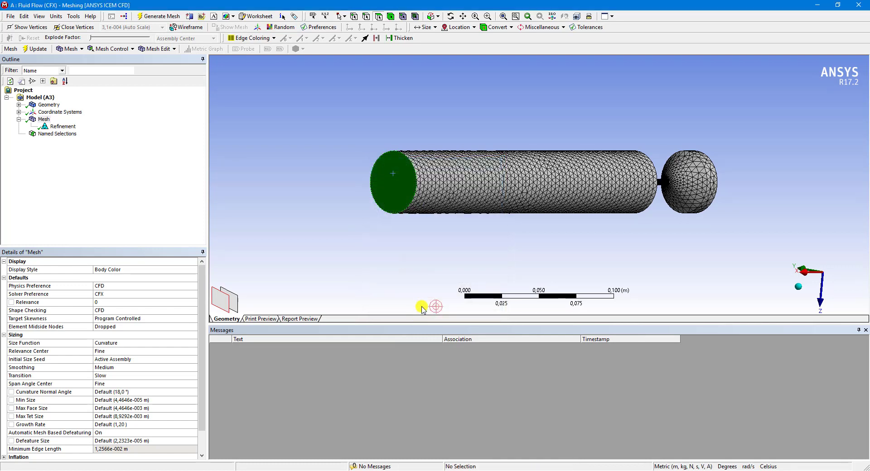
click(452, 242)
- Review the inlet and outlet named selections, the refinement and the mesh on the model
middle_drag(452, 243, 382, 251)
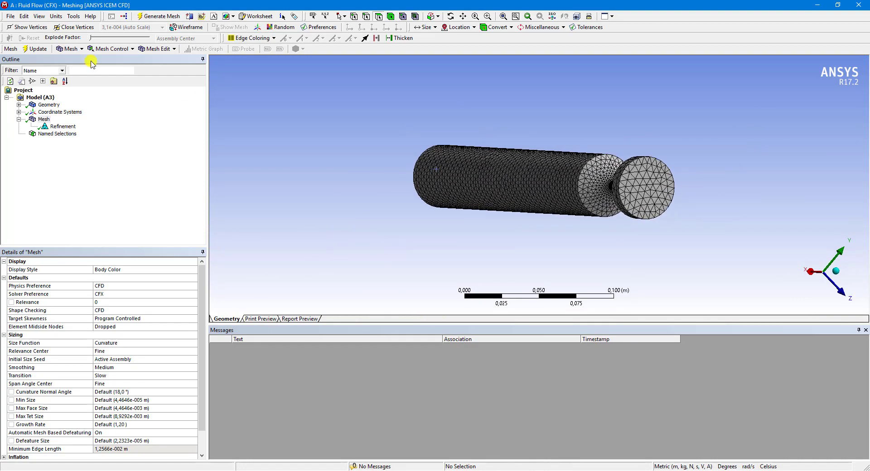
click(19, 134)
click(53, 141)
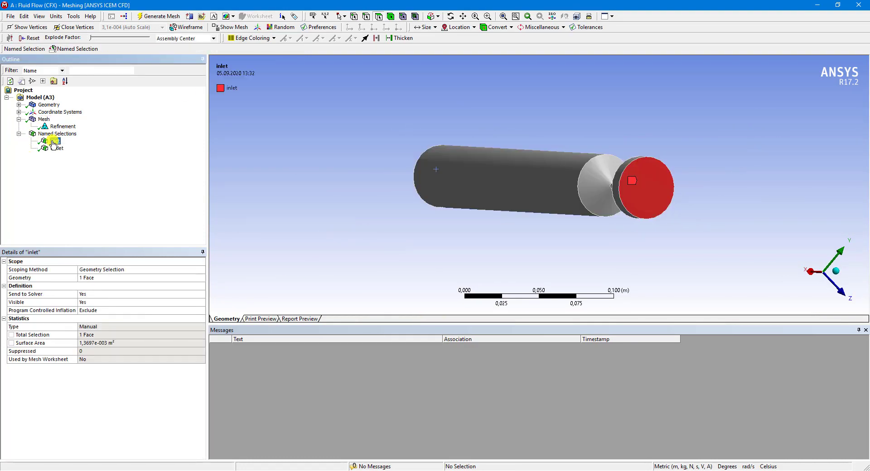
click(56, 149)
middle_drag(389, 243, 355, 249)
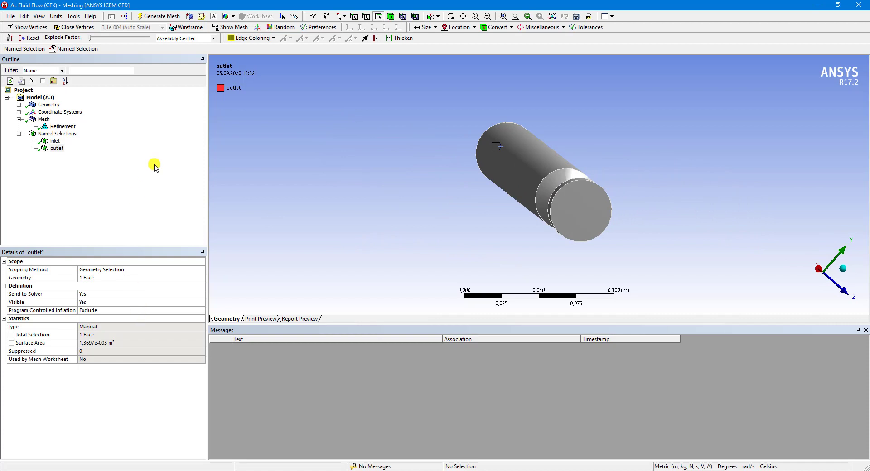
click(141, 188)
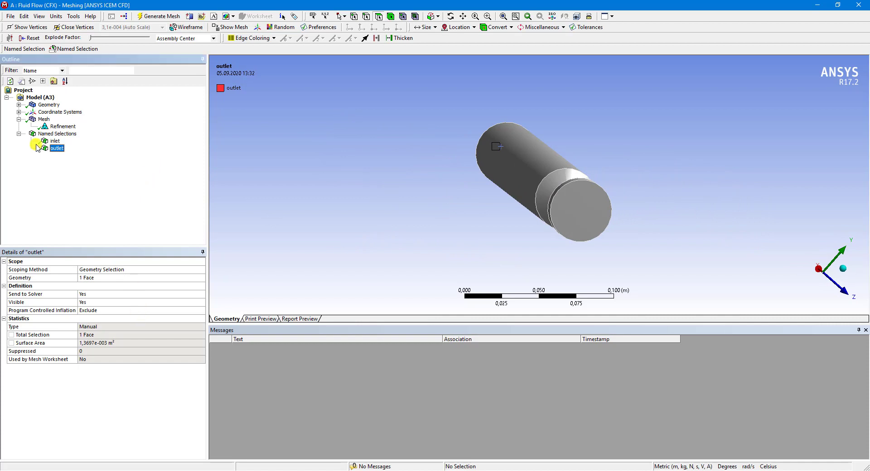
click(61, 127)
click(44, 119)
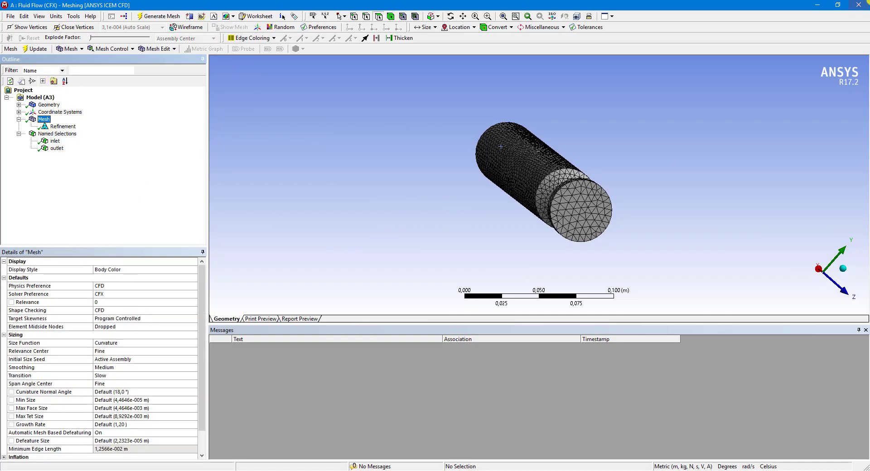
- Close the Meshing window and update the Mesh cell in the Workbench project schematic
click(857, 4)
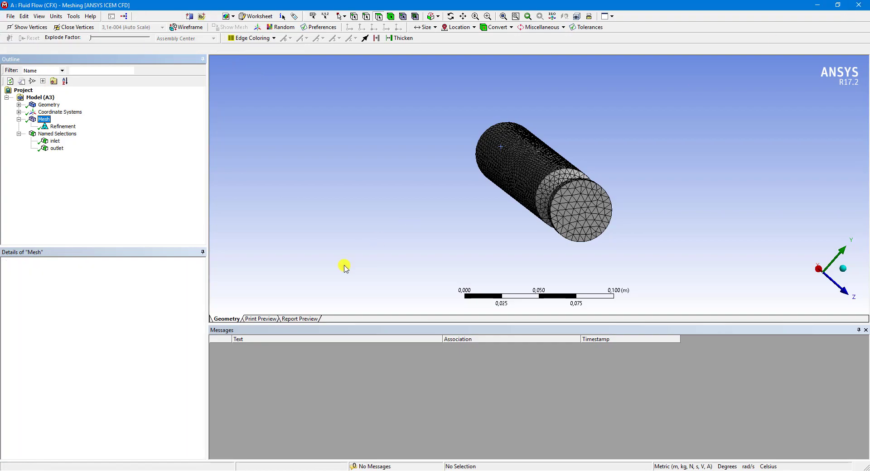
right_click(194, 105)
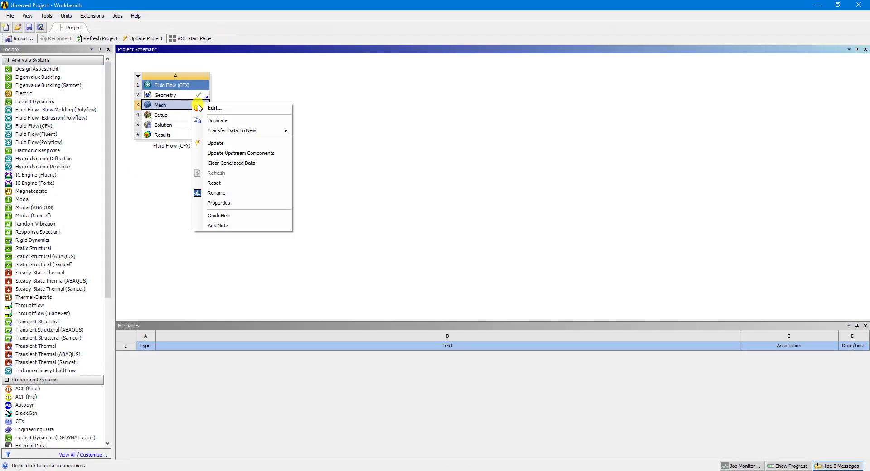
click(238, 140)
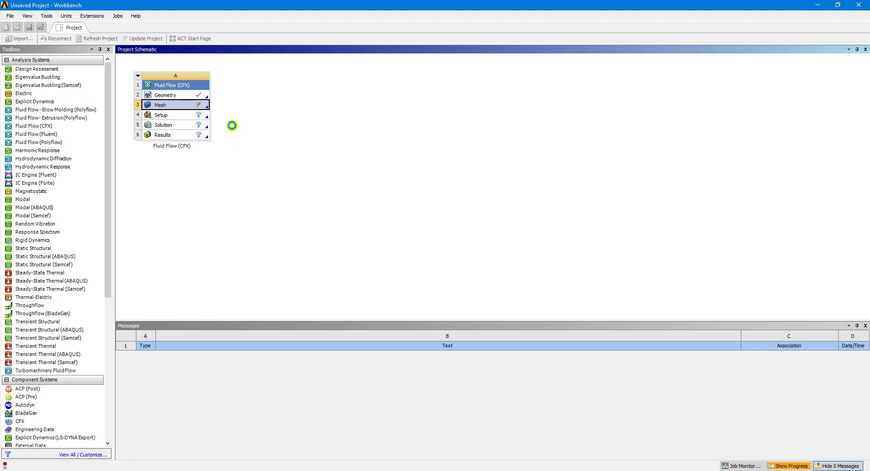
- Open the Setup cell of the Fluid Flow (CFX) system in CFX-Pre and maximize its window
click(195, 116)
double_click(196, 117)
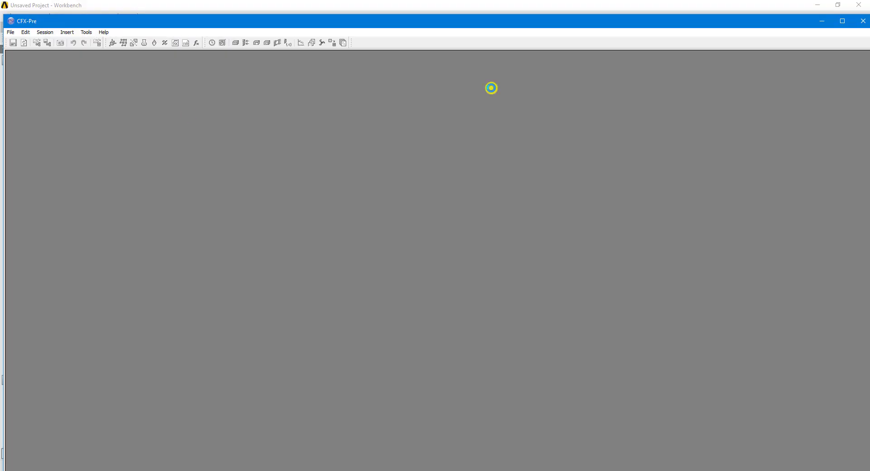
click(841, 20)
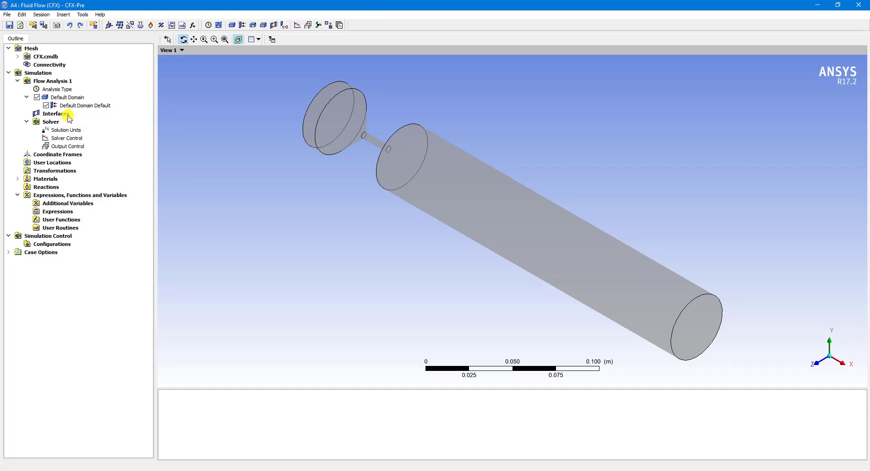
- Insert a new domain named "water" in Flow Analysis 1 and assign it to location B17
click(55, 97)
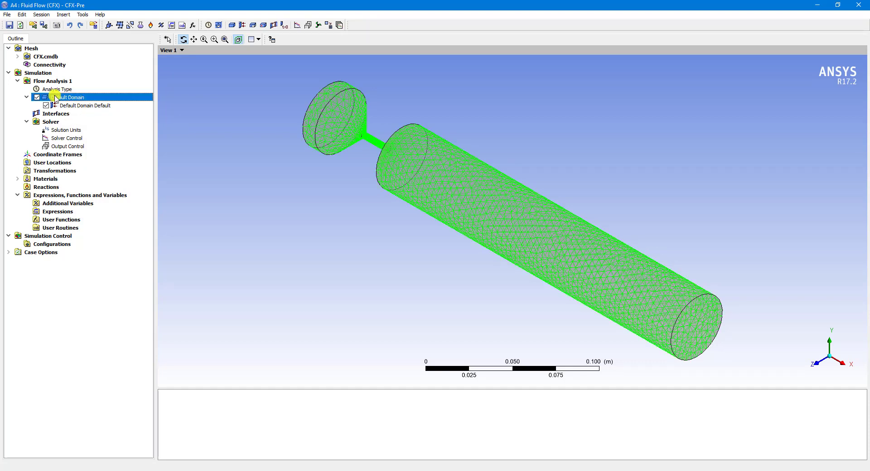
click(232, 25)
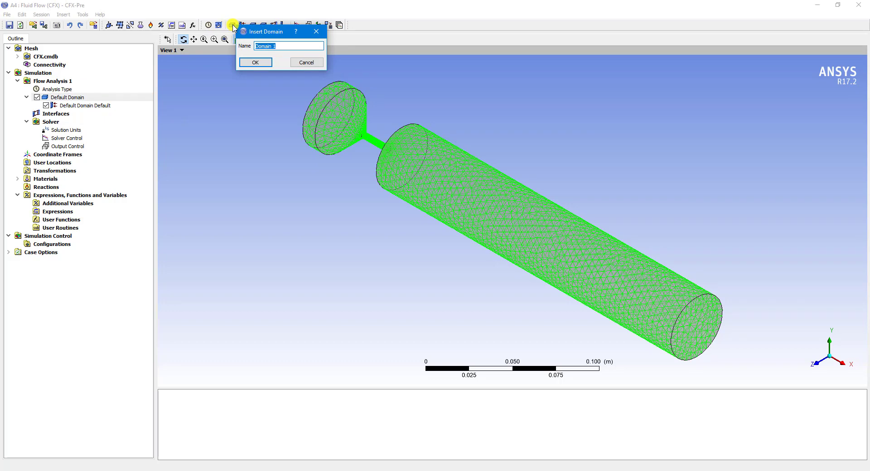
text(w)
key(BackSpace)
text(ater)
key(Return)
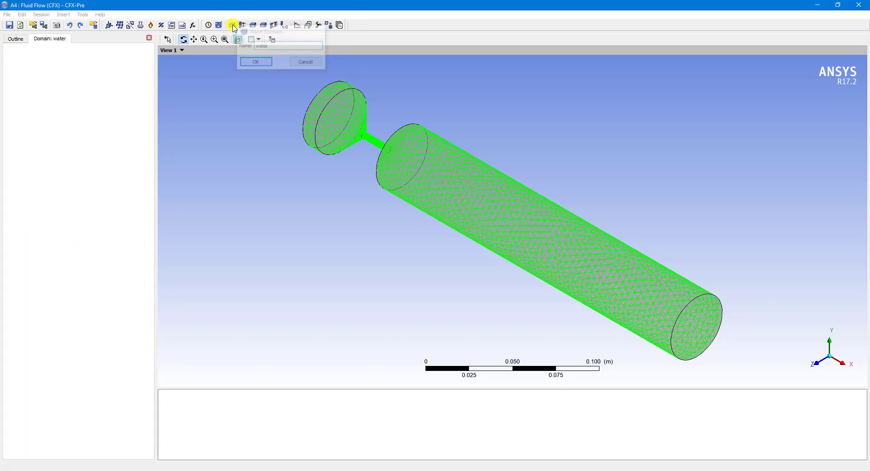
click(129, 77)
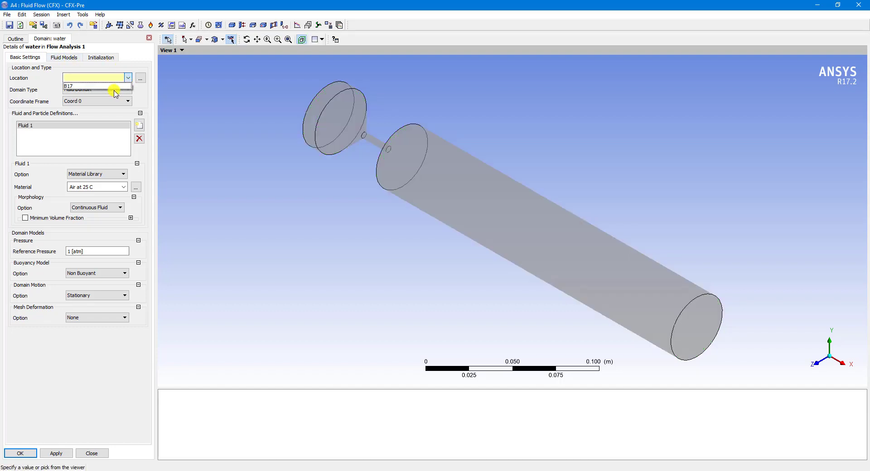
click(114, 85)
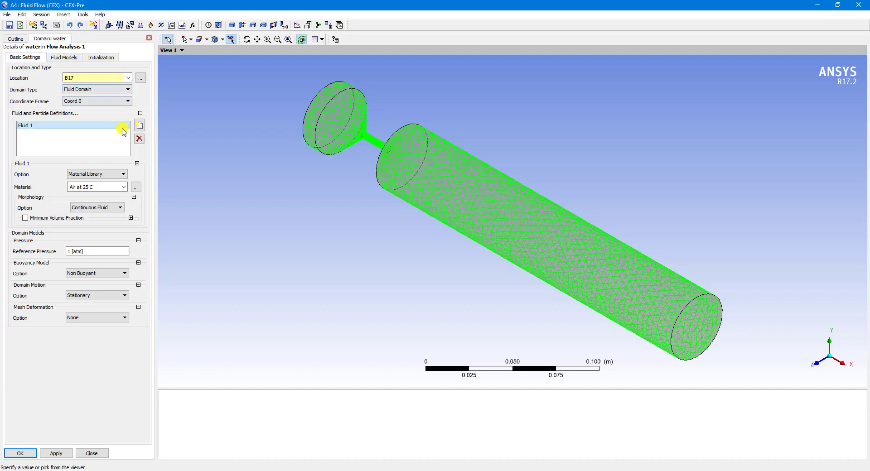
- Replace the domain's Fluid 1 definition with a fluid named "water" that uses the material Water
click(139, 138)
click(139, 125)
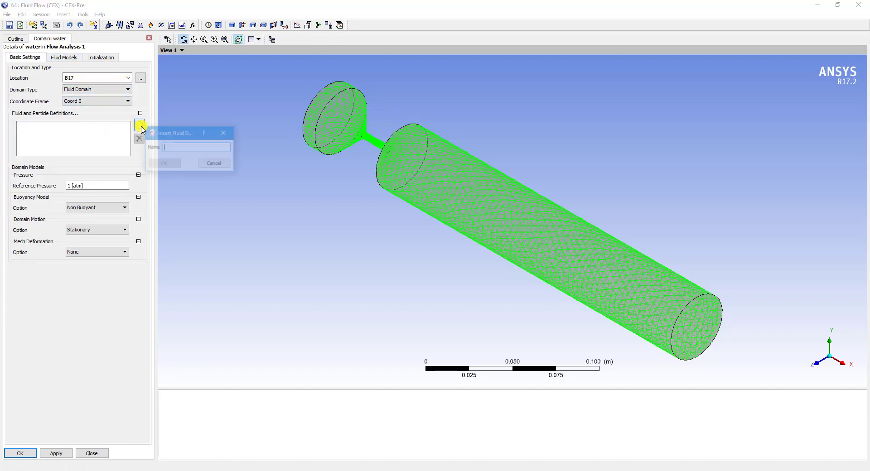
text(water)
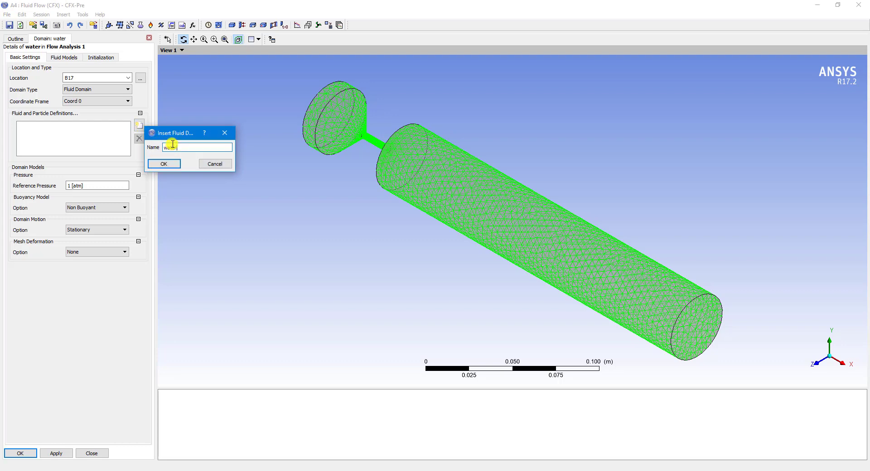
click(164, 164)
click(123, 187)
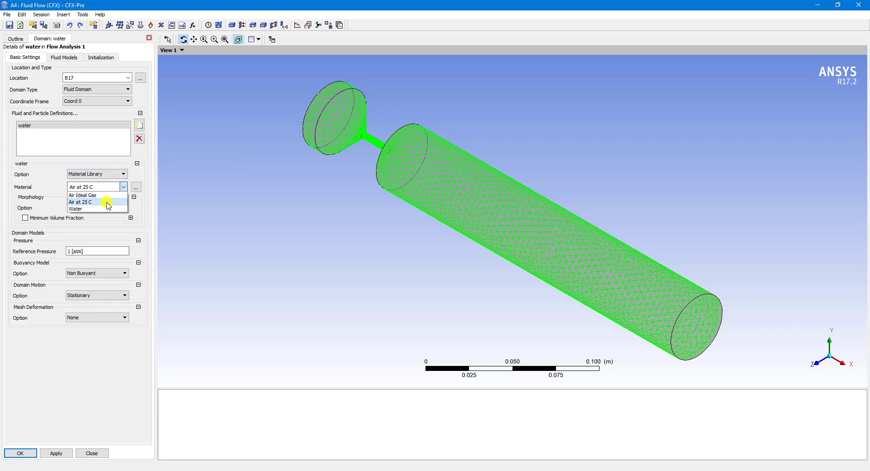
click(109, 209)
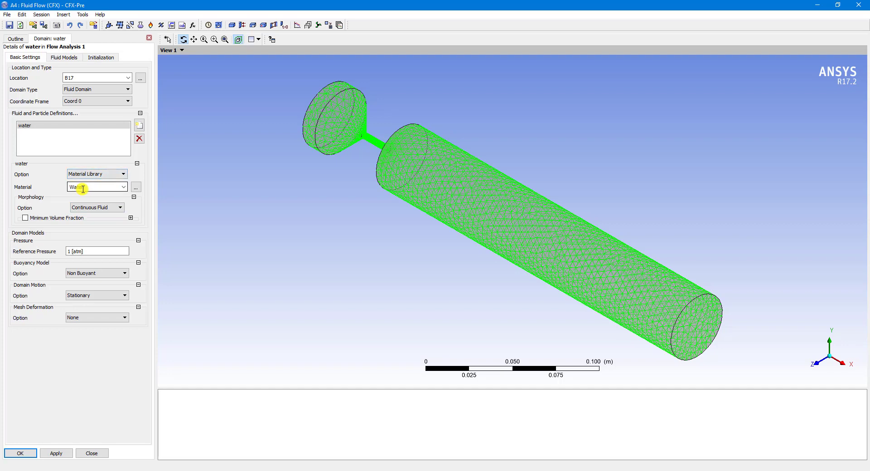
- Add a second fluid definition named "vapor" to the water domain
click(139, 125)
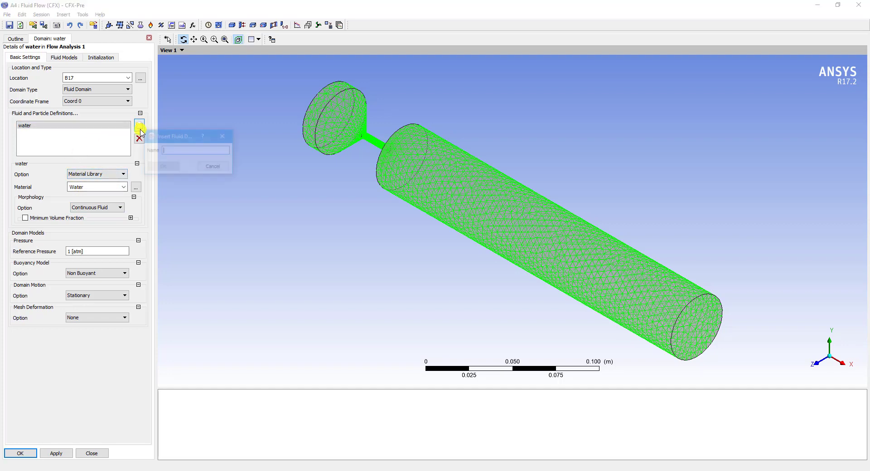
text(vapor)
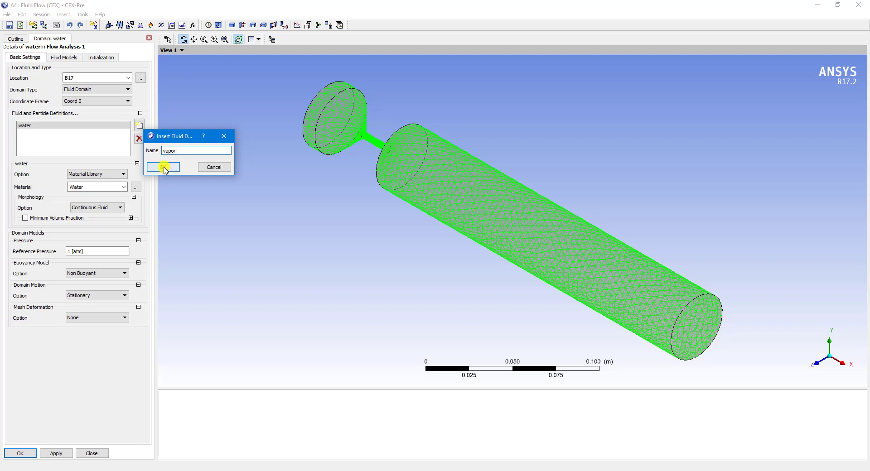
click(163, 167)
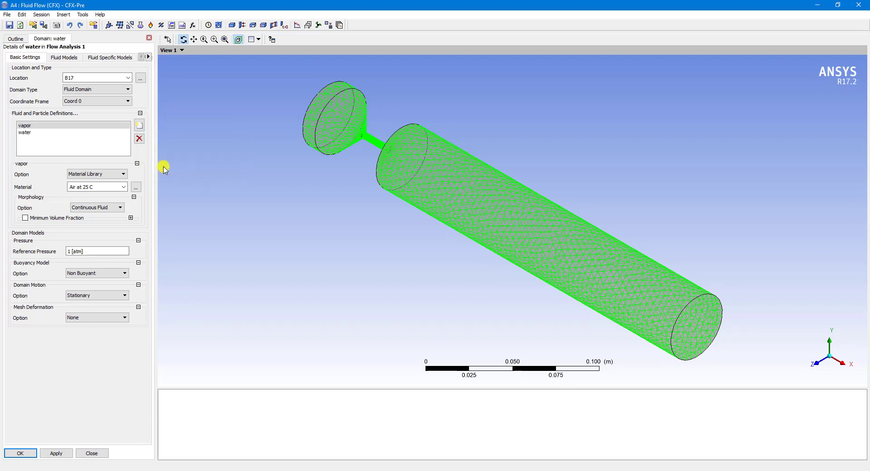
- Import Water Vapour at 25 C from the standard material library's Water Data and assign it to the vapor fluid
click(119, 187)
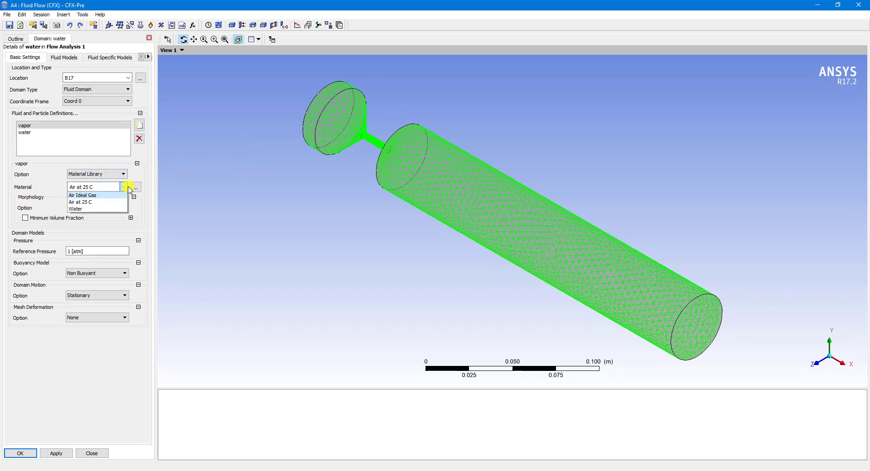
click(128, 188)
click(135, 187)
scroll(440, 236, up, 1)
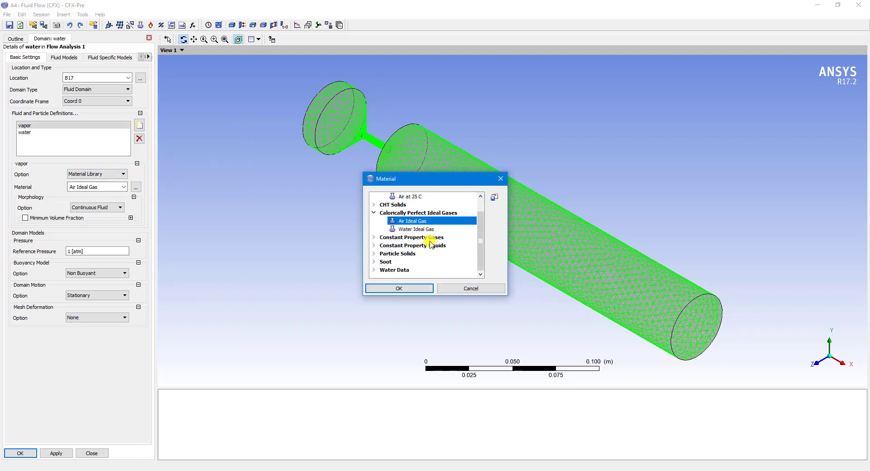
click(375, 270)
scroll(408, 268, down, 1)
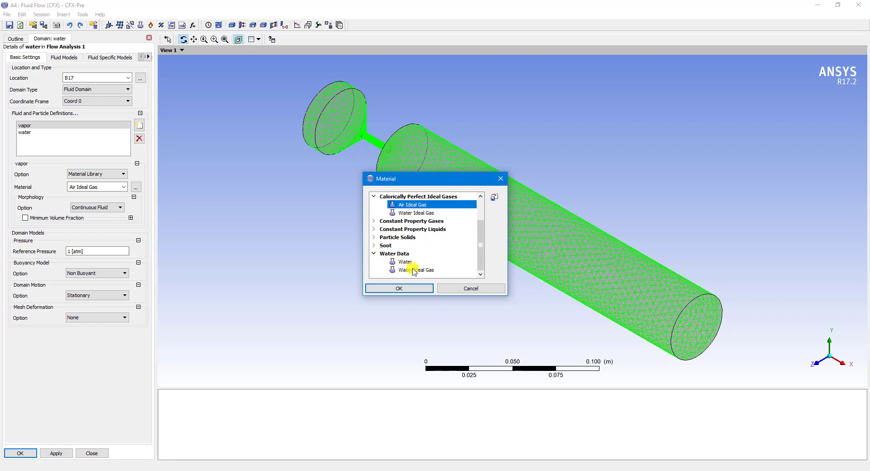
click(416, 270)
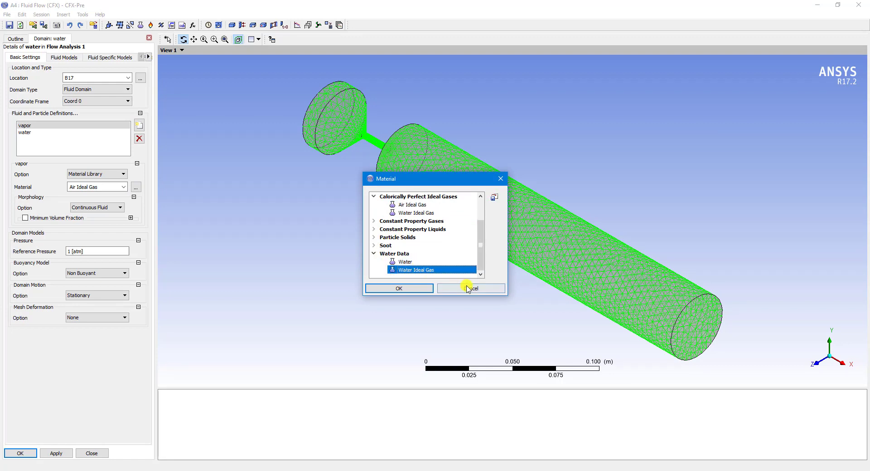
click(496, 199)
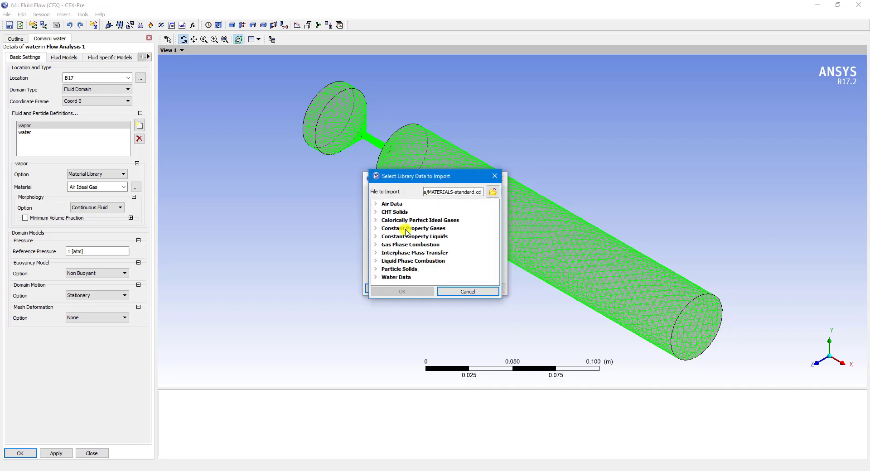
click(379, 278)
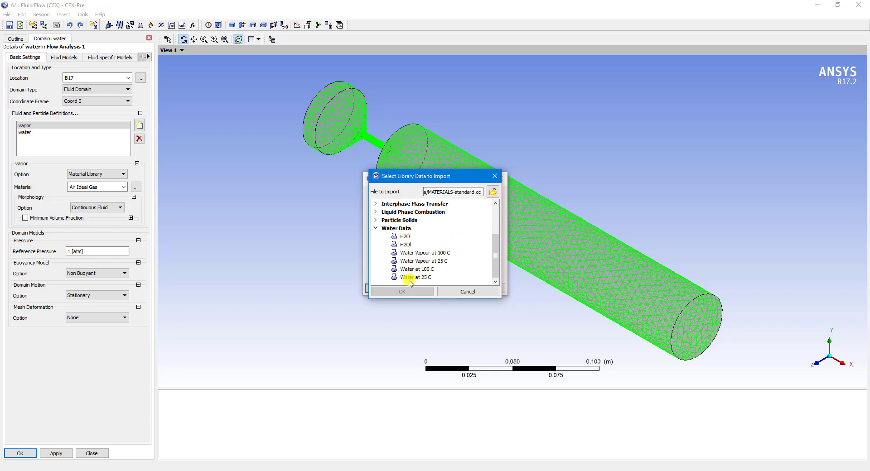
click(408, 279)
click(419, 261)
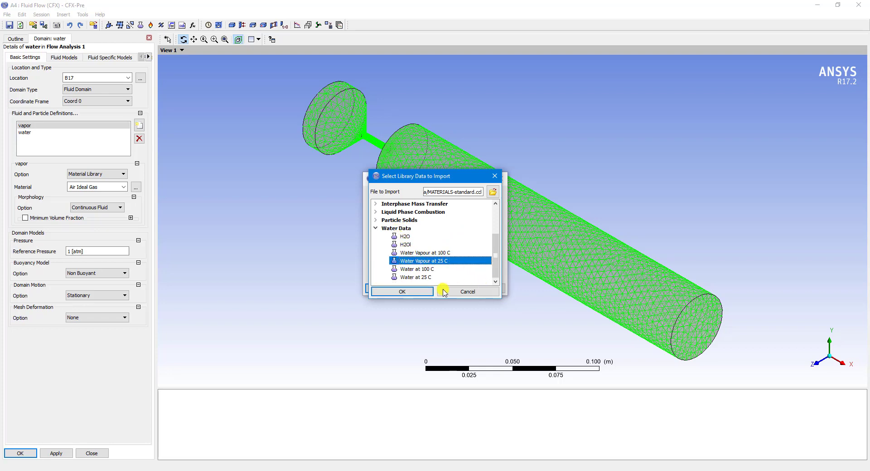
click(417, 292)
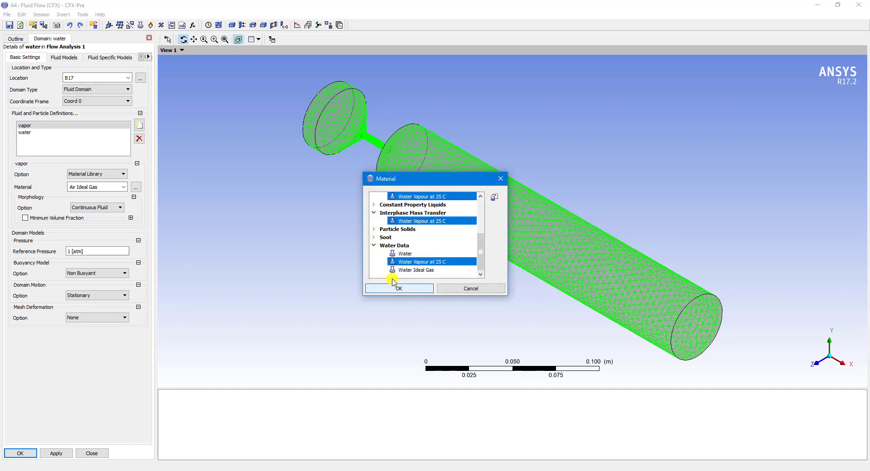
click(424, 262)
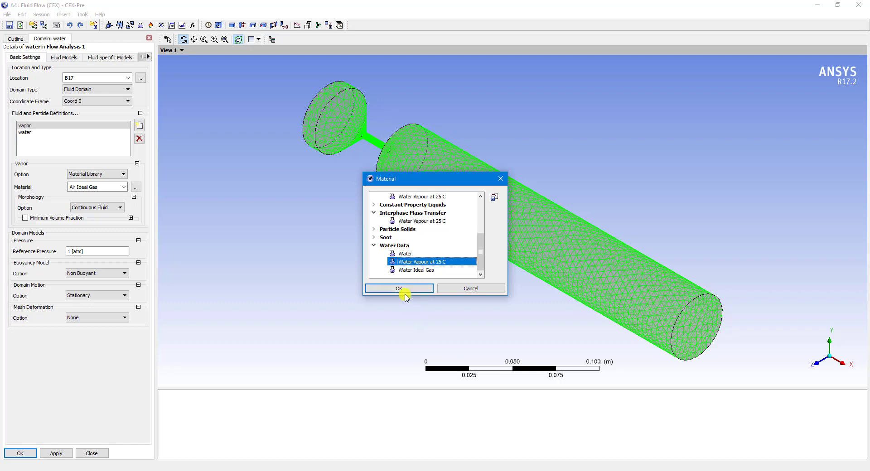
click(405, 291)
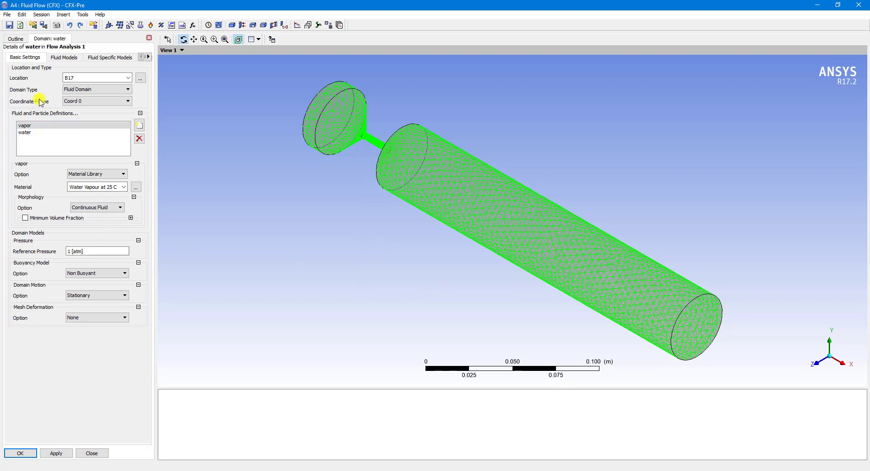
- Enable the homogeneous multiphase model for the water domain and set heat transfer to Total Energy
click(70, 60)
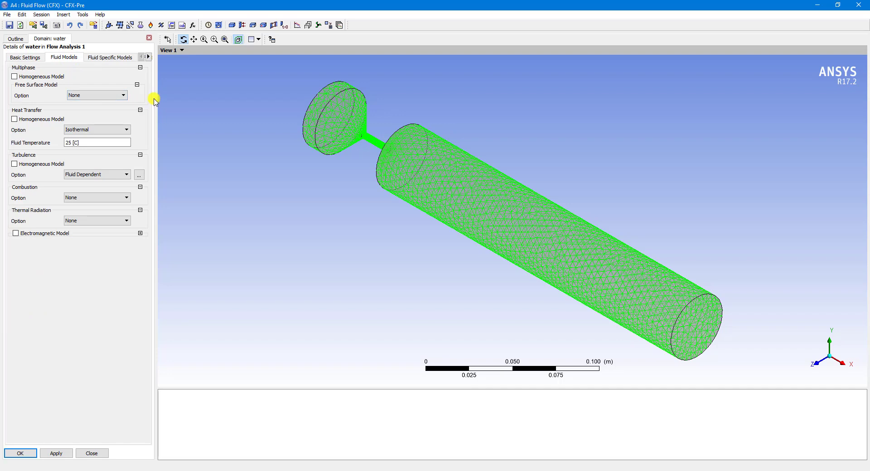
drag(156, 97, 202, 99)
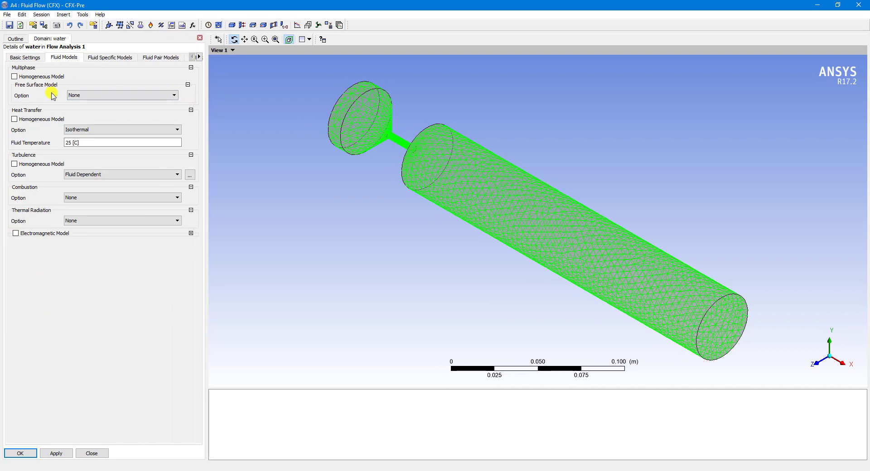
click(14, 76)
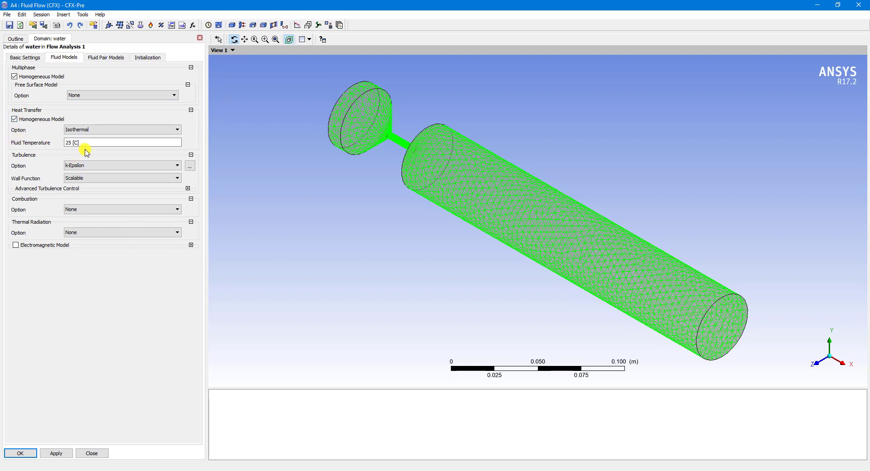
click(104, 130)
click(104, 159)
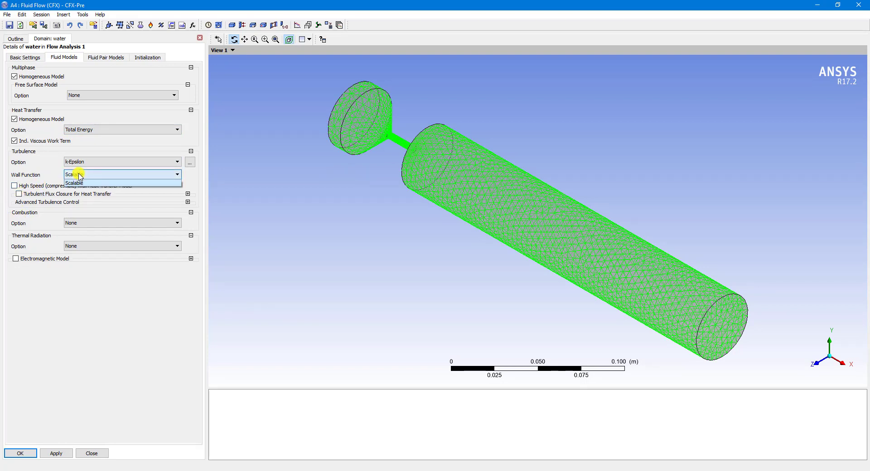
- Enable Turbulent Flux Closure for Heat Transfer in the turbulence settings with the Eddy Diffusivity option
click(108, 96)
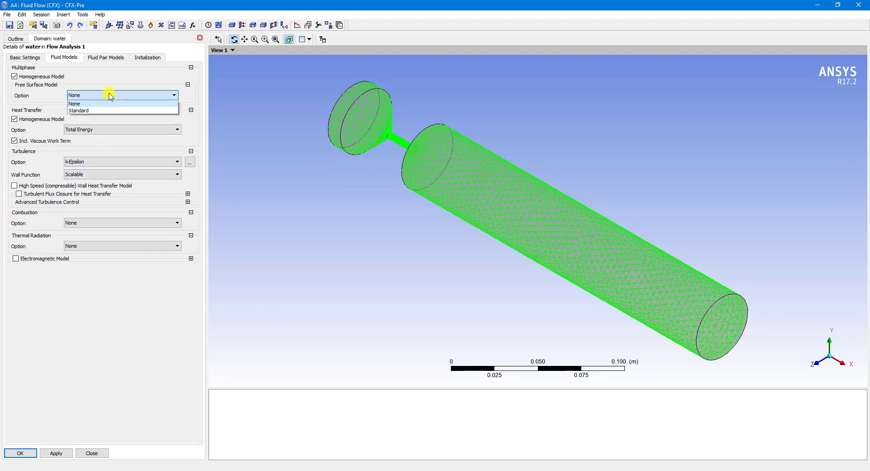
click(110, 95)
click(99, 175)
click(99, 176)
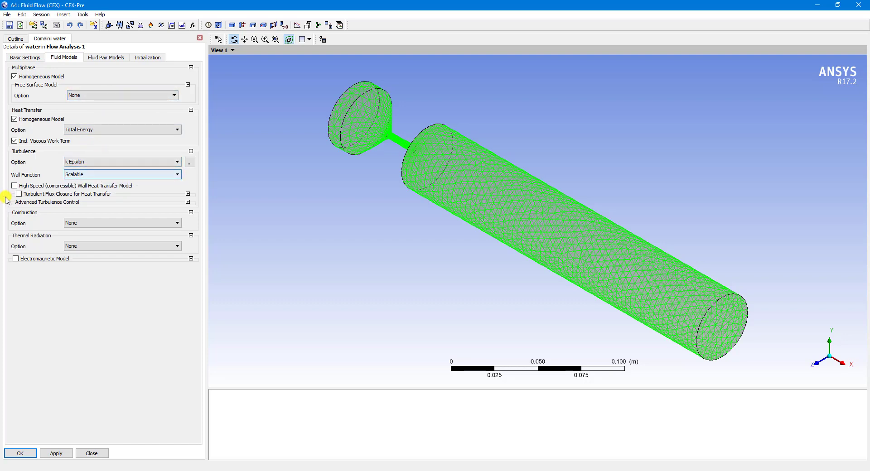
click(19, 194)
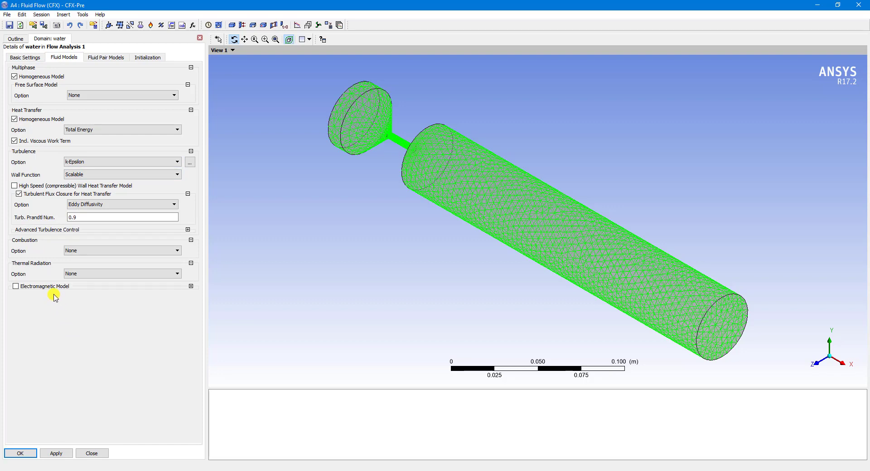
click(91, 204)
click(90, 211)
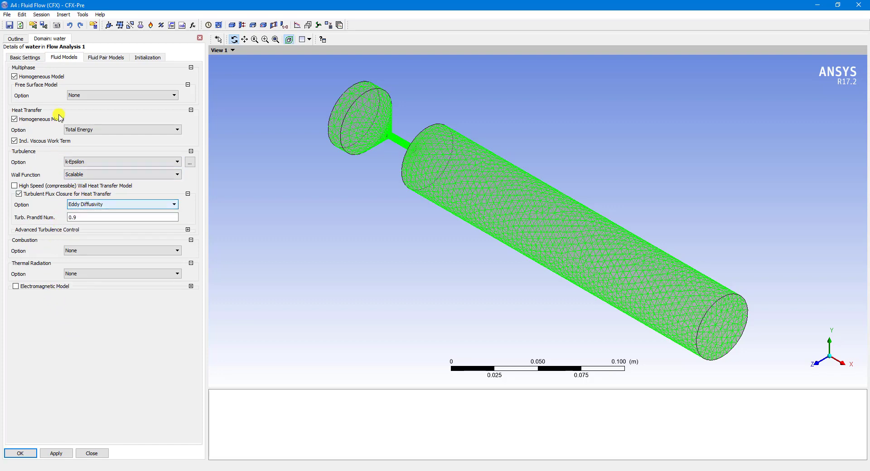
- Set the mass transfer of the vapor | water fluid pair to Cavitation, with interphase transfer at None
click(113, 57)
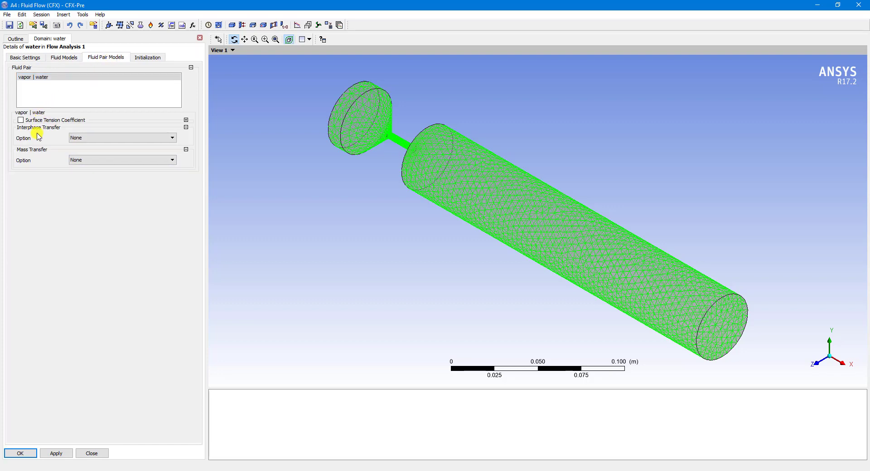
click(97, 138)
click(94, 137)
click(93, 160)
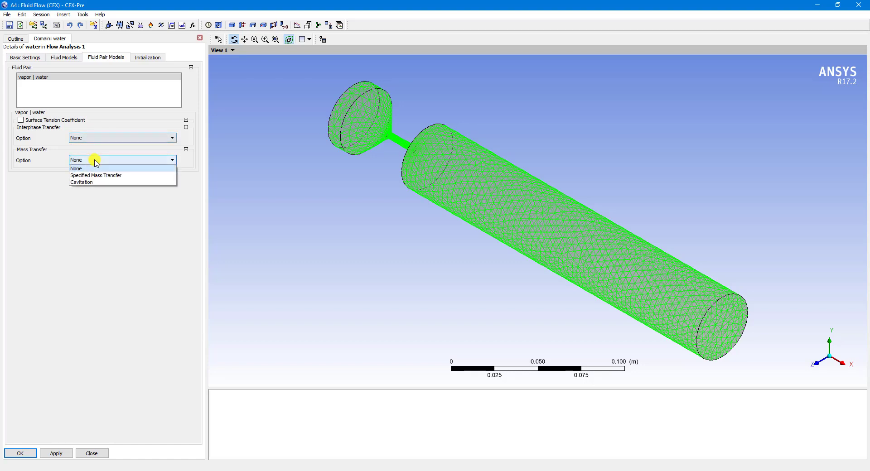
click(93, 182)
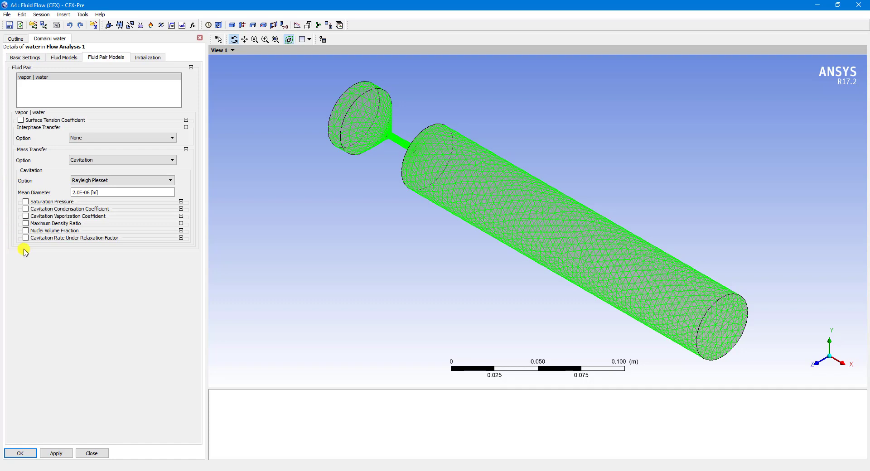
- Enable Saturation Pressure in the Rayleigh Plesset cavitation settings, set it to 2340 Pa, and save the water domain
click(26, 202)
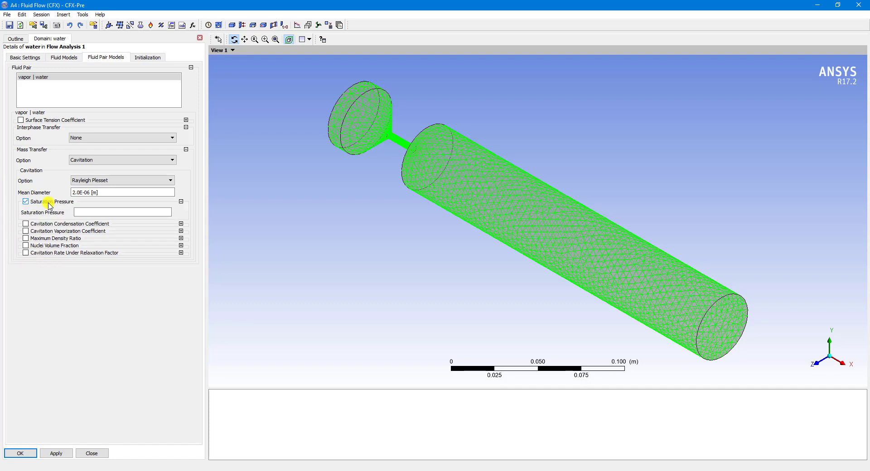
click(98, 212)
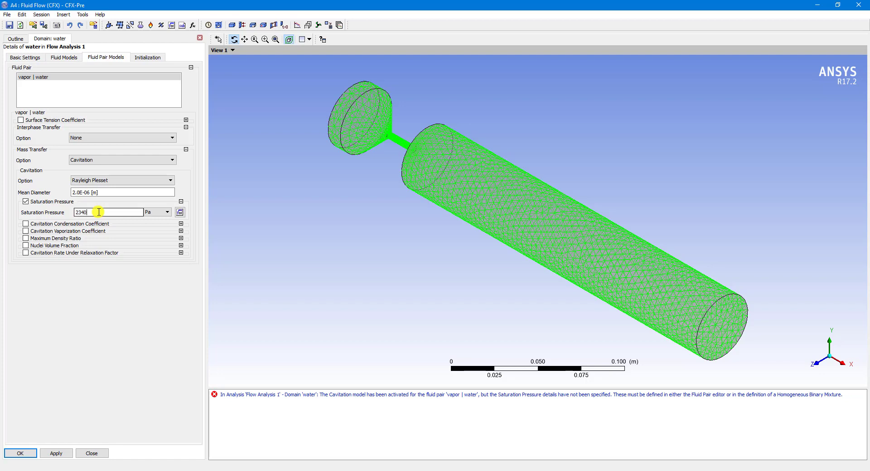
click(119, 281)
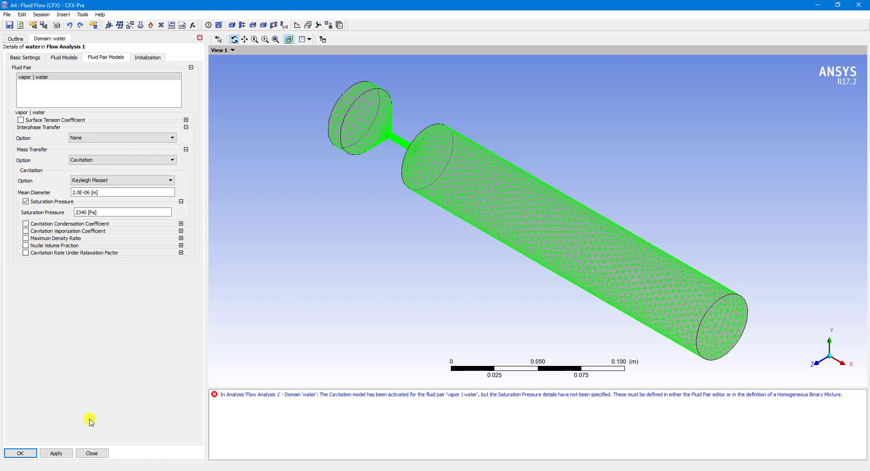
click(49, 455)
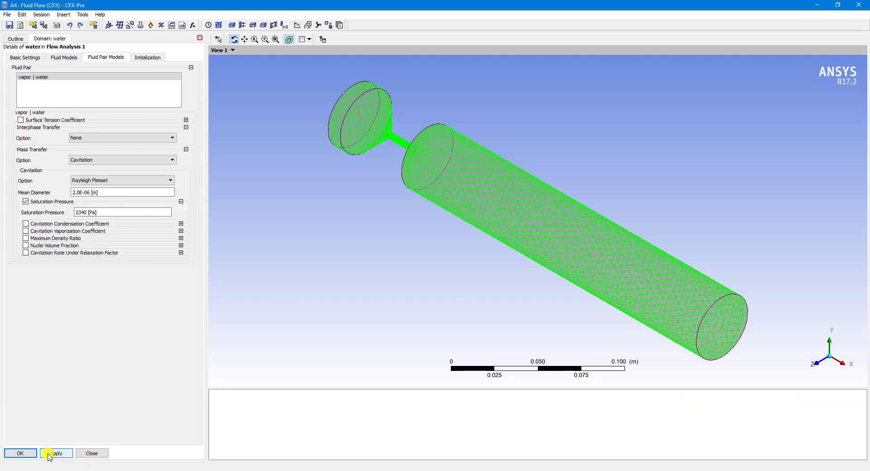
click(26, 452)
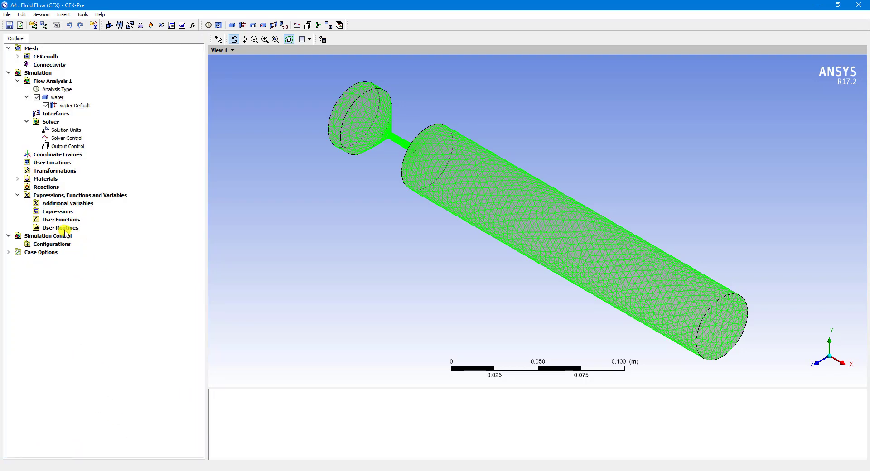
- Insert a boundary named inlet in the water domain
right_click(58, 97)
mouse_move(114, 132)
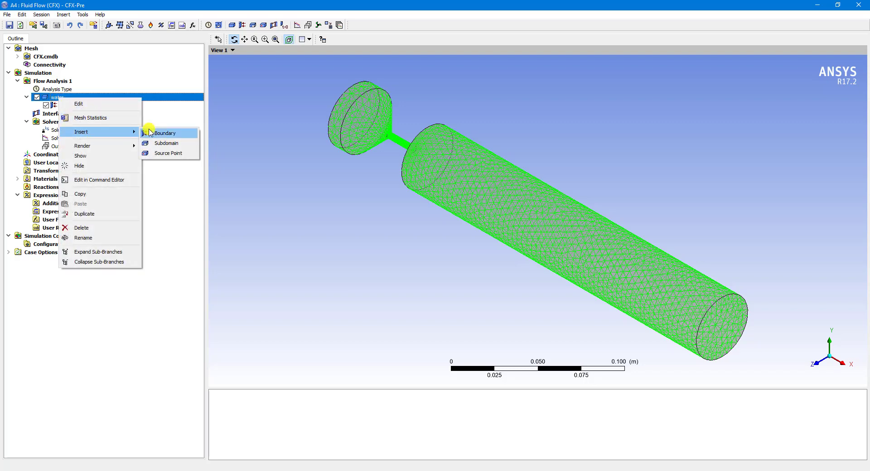
click(154, 131)
text(inl)
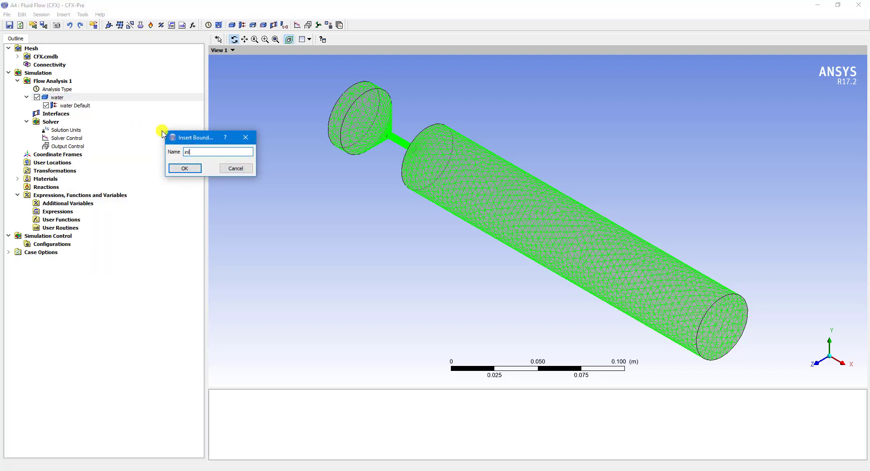
text(et)
key(Return)
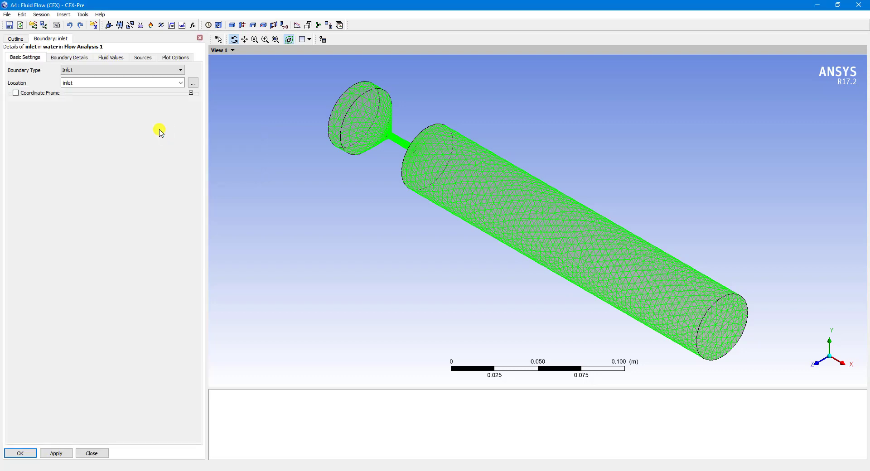
- Set the inlet's mass and momentum option to Bulk Mass Flow Rate with a value of 0.75 kg s^-1
click(72, 58)
click(109, 101)
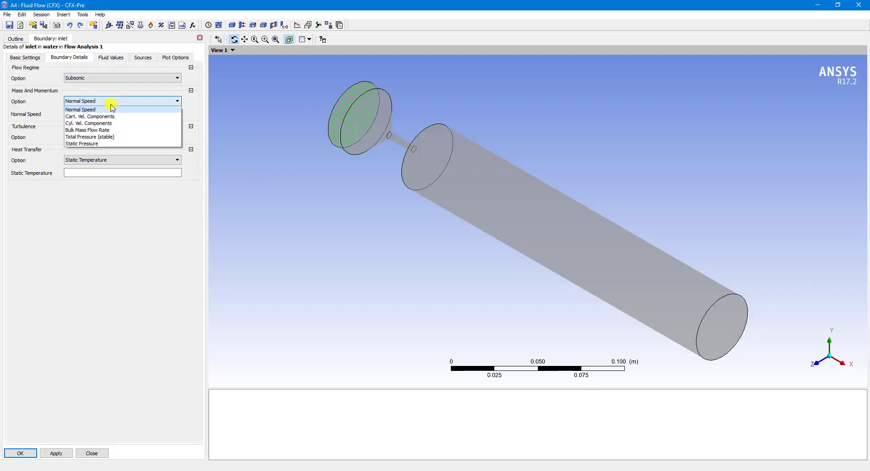
click(108, 130)
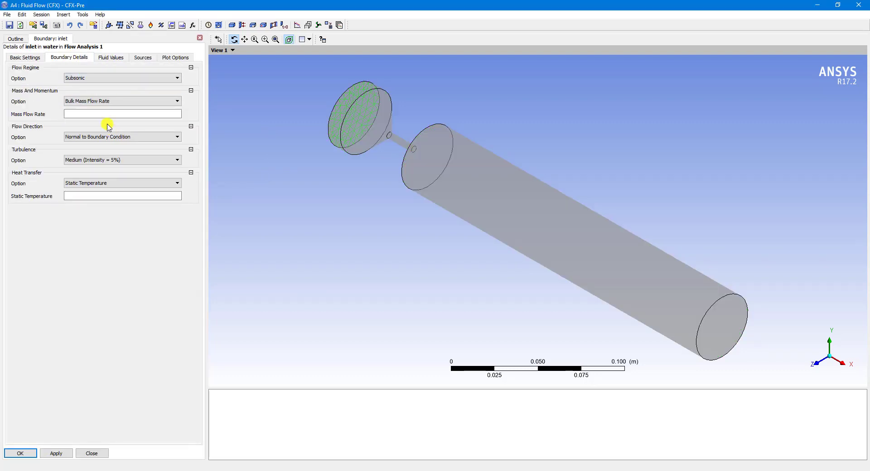
click(107, 114)
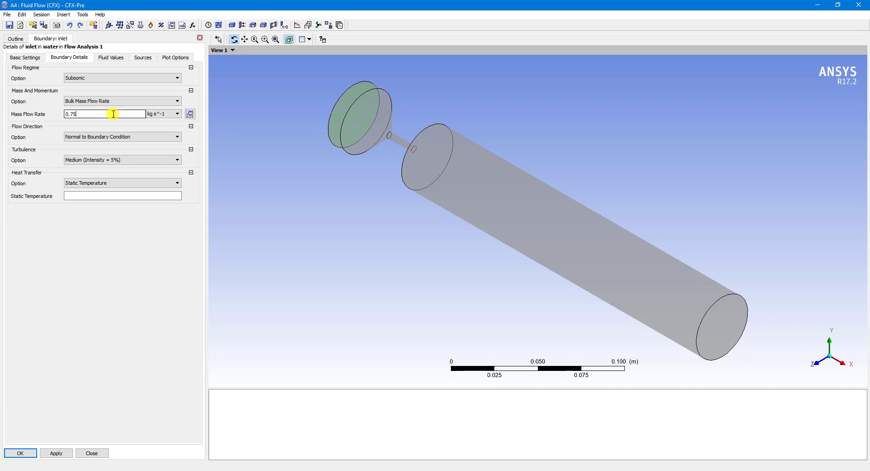
text(0.75)
- Set the inlet's heat transfer to a Static Temperature of 20 C
click(116, 182)
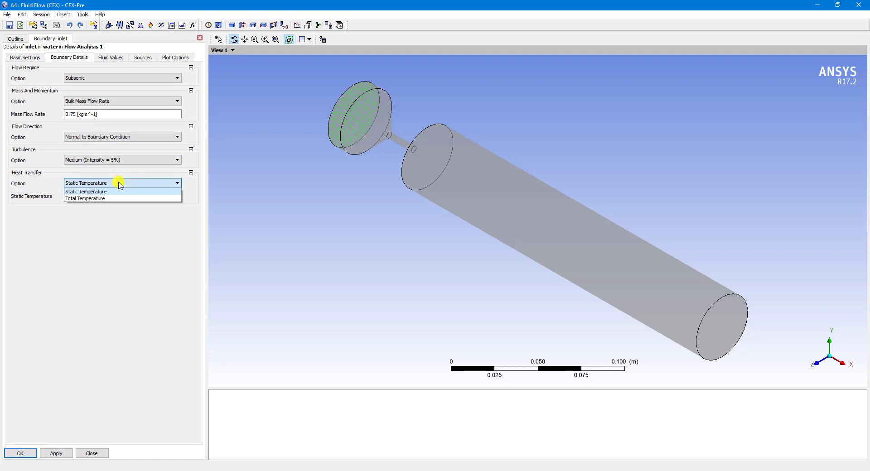
click(118, 192)
click(170, 195)
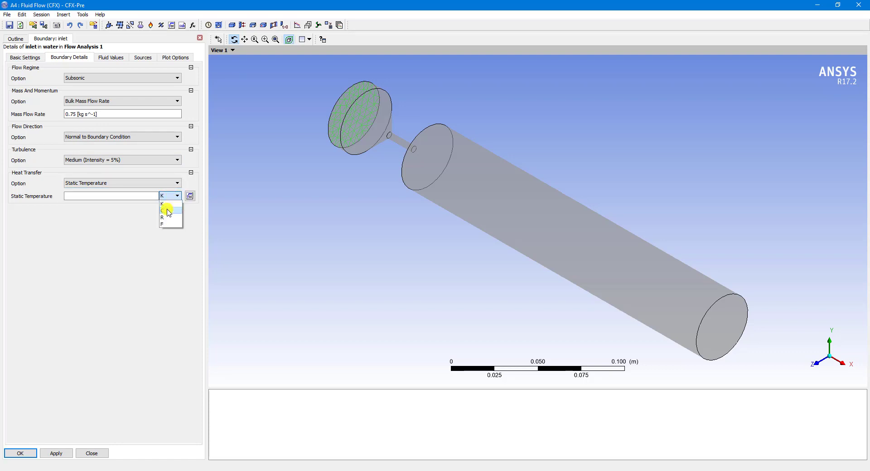
click(168, 211)
click(135, 198)
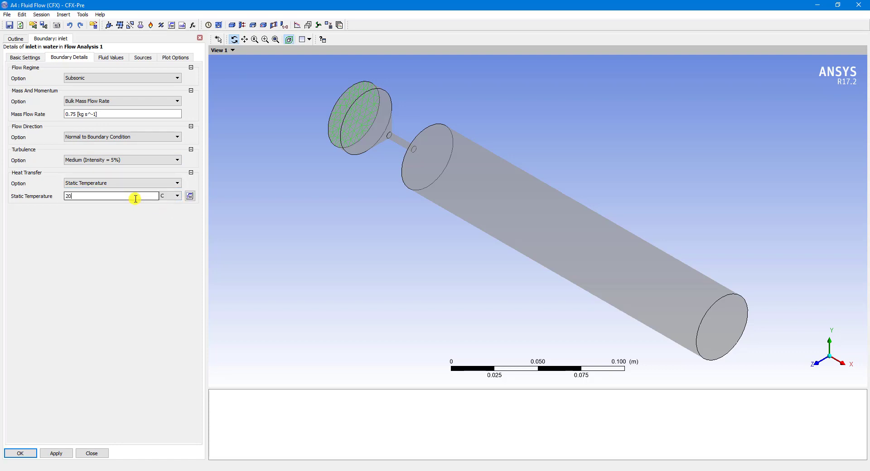
text(20)
key(Return)
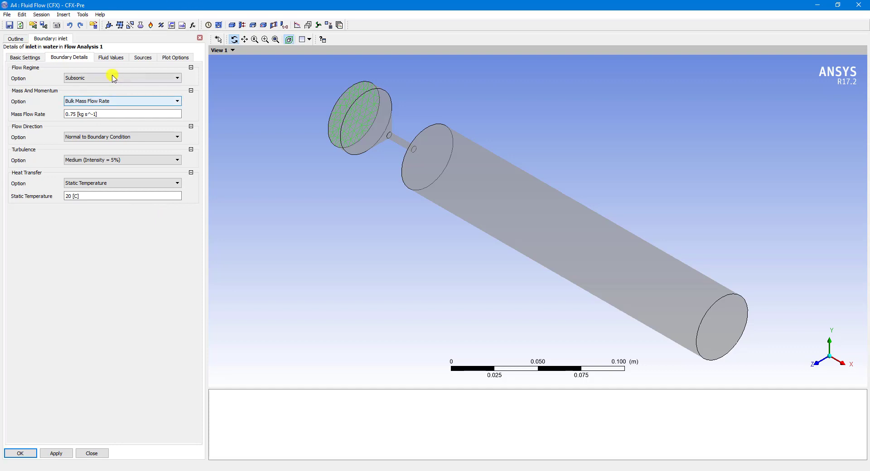
- Set the inlet volume fractions to 0 for vapor and 1 for water, and save the inlet boundary
click(110, 58)
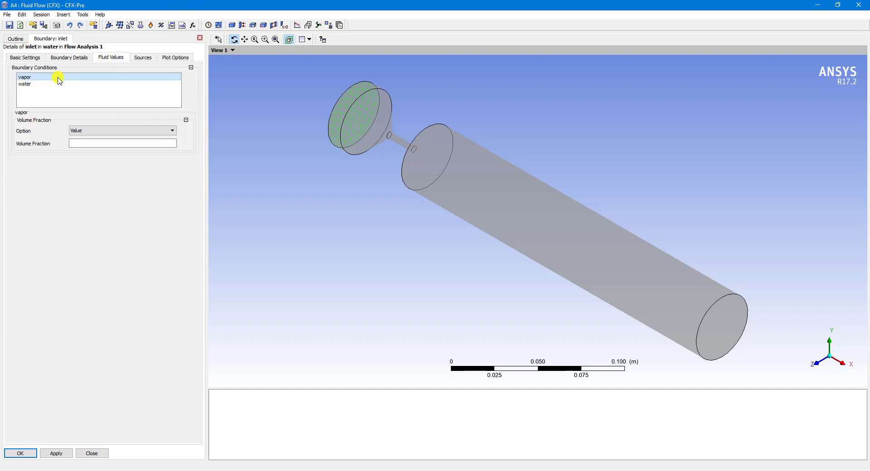
click(111, 145)
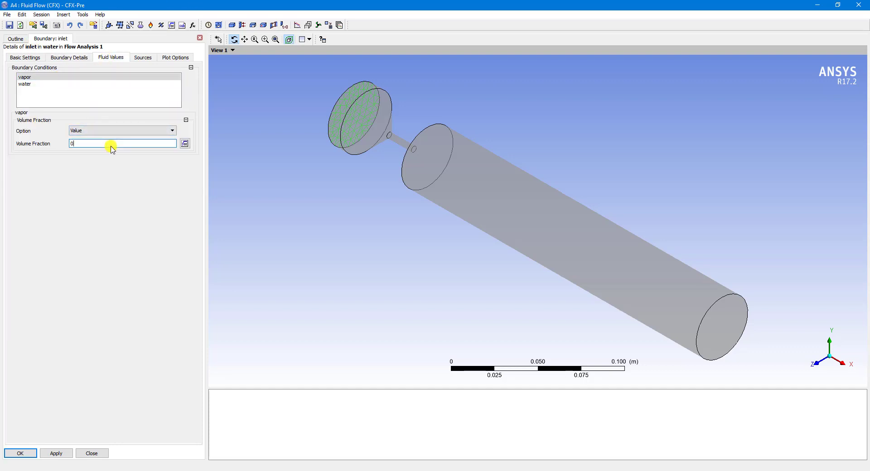
text(0)
click(25, 83)
click(116, 144)
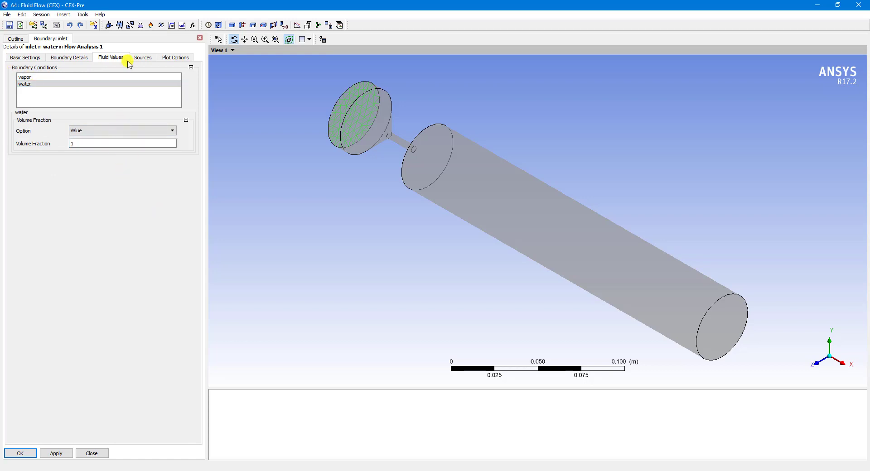
click(147, 58)
click(176, 57)
click(56, 453)
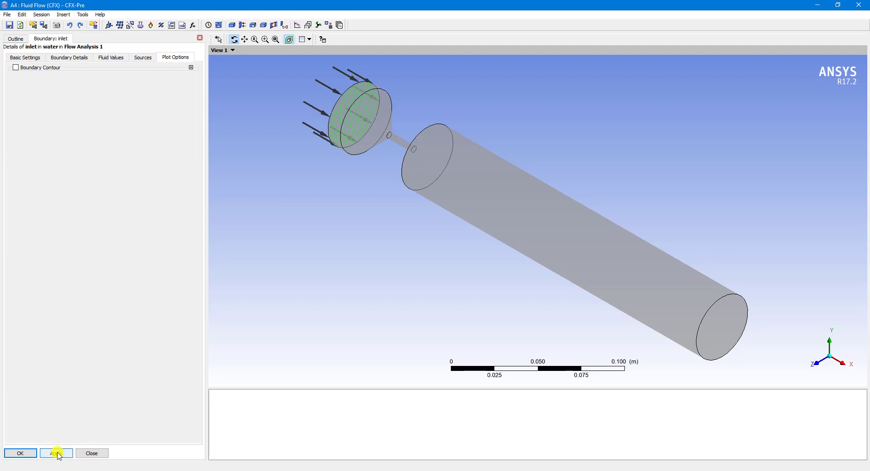
click(25, 454)
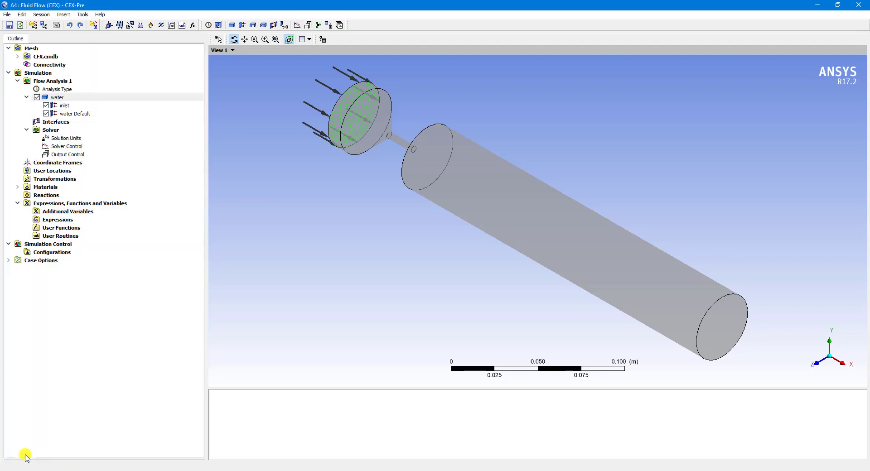
- Insert a boundary named outlet in the water domain
right_click(53, 97)
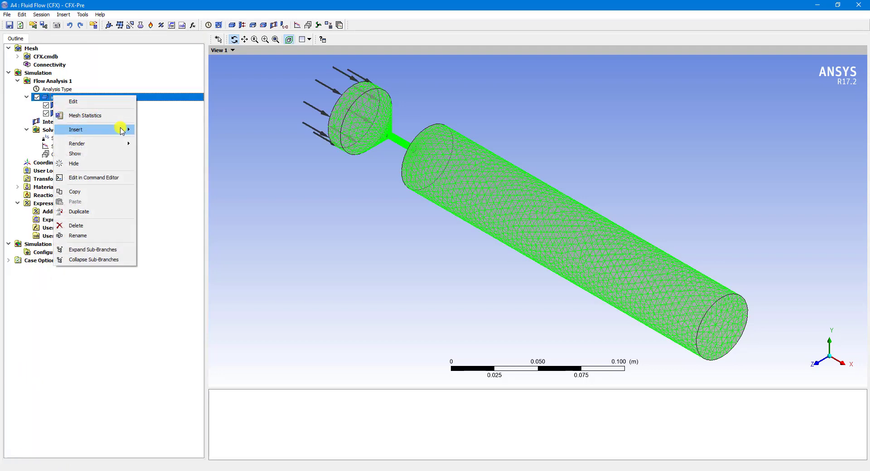
mouse_move(127, 130)
click(159, 128)
text(u)
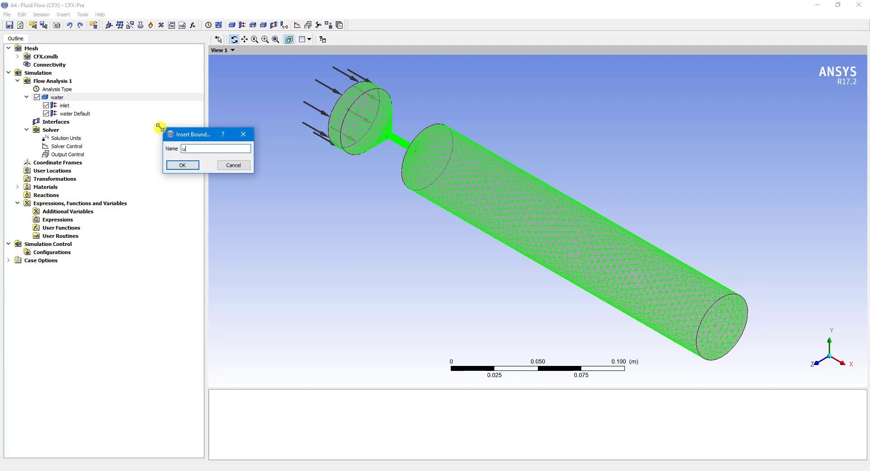
text(o)
key(BackSpace)
key(BackSpace)
text(outlet)
click(193, 167)
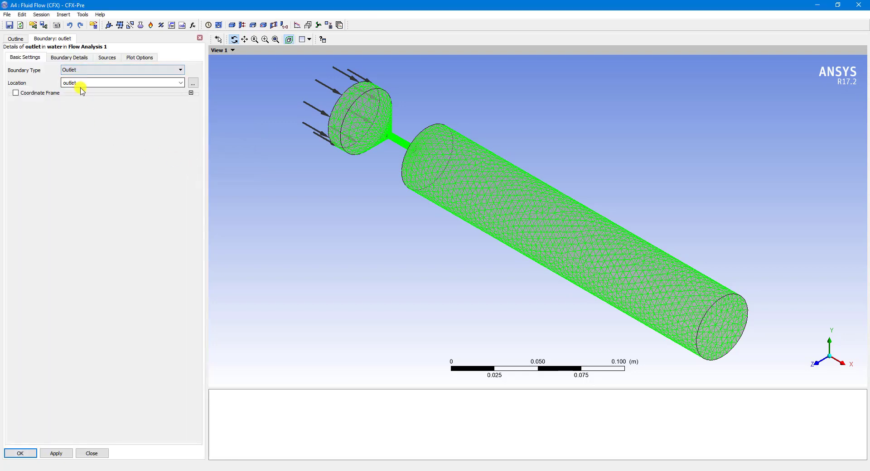
- Set the outlet's mass and momentum option to Static Pressure with a relative pressure of 1 atm, and save the boundary
click(69, 57)
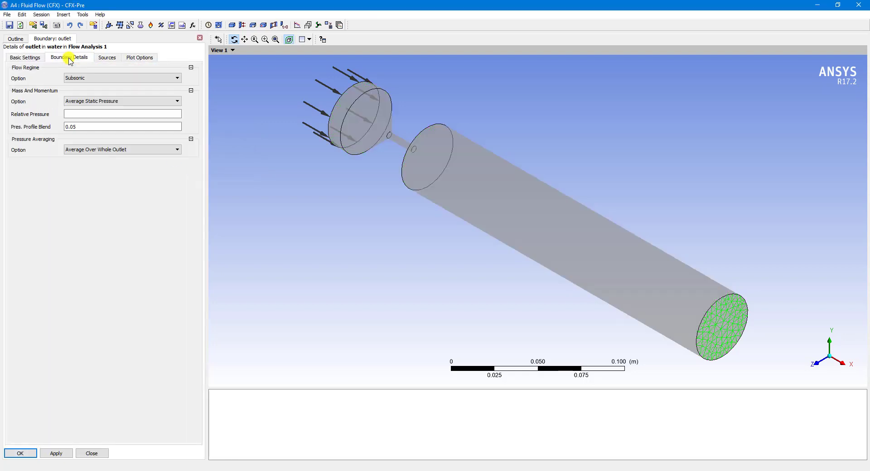
click(107, 101)
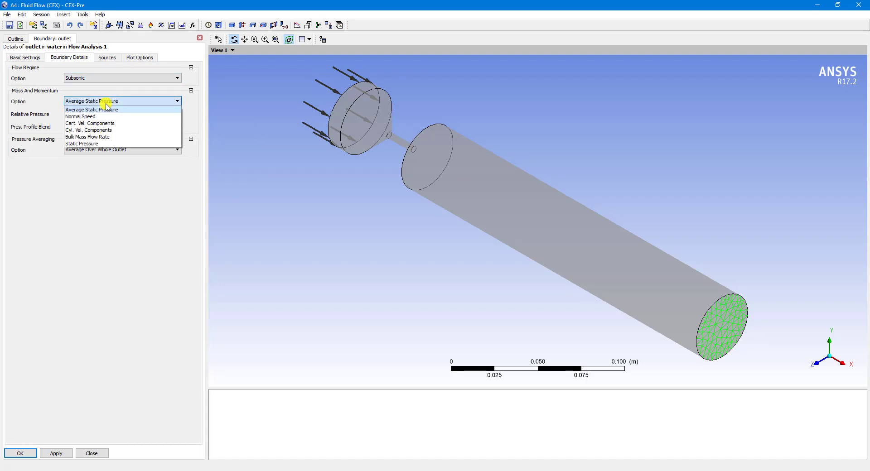
click(112, 144)
click(100, 114)
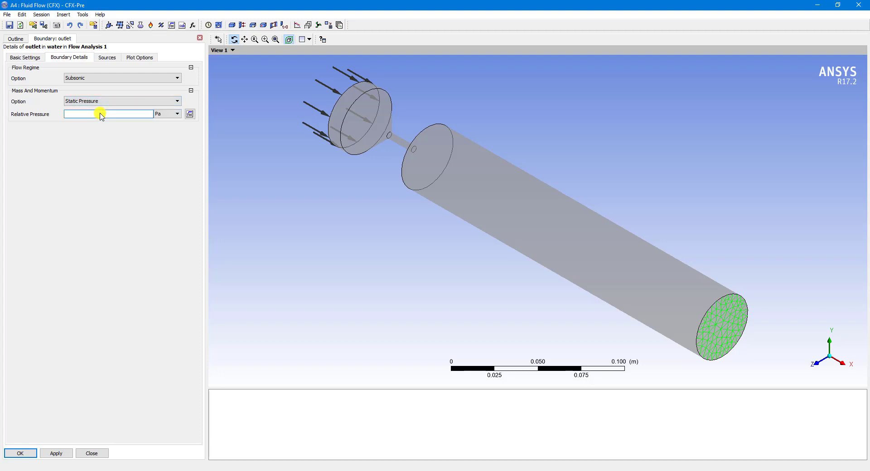
click(162, 114)
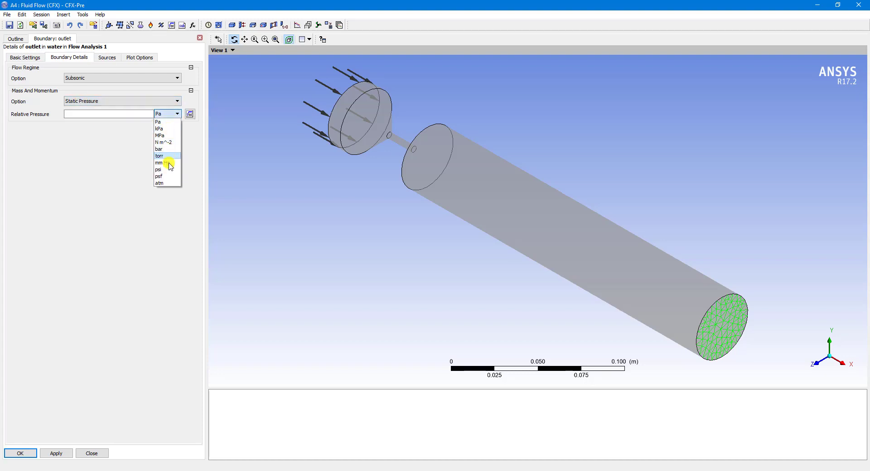
click(159, 183)
click(99, 114)
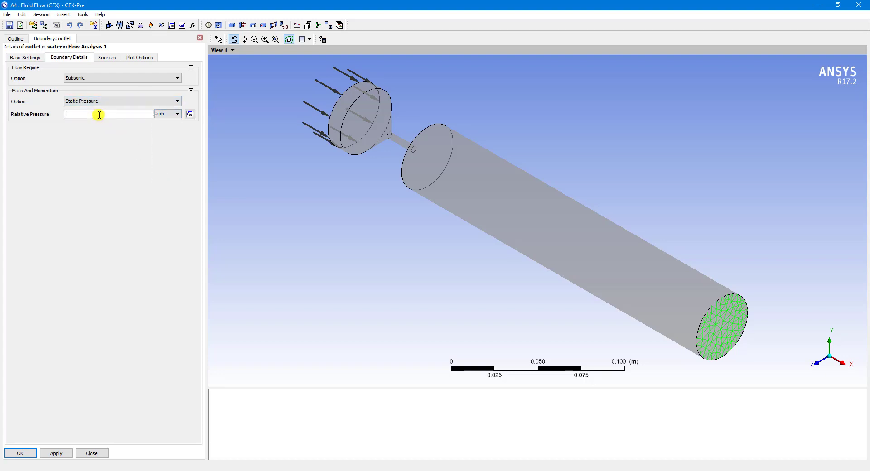
click(153, 161)
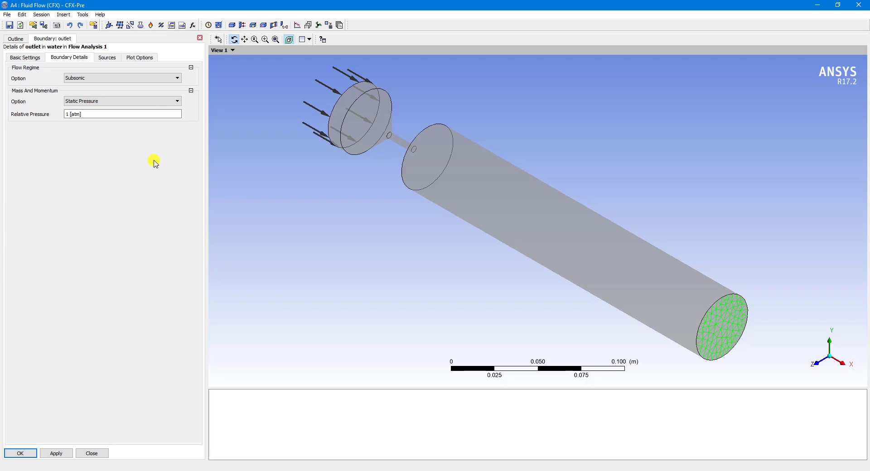
click(103, 58)
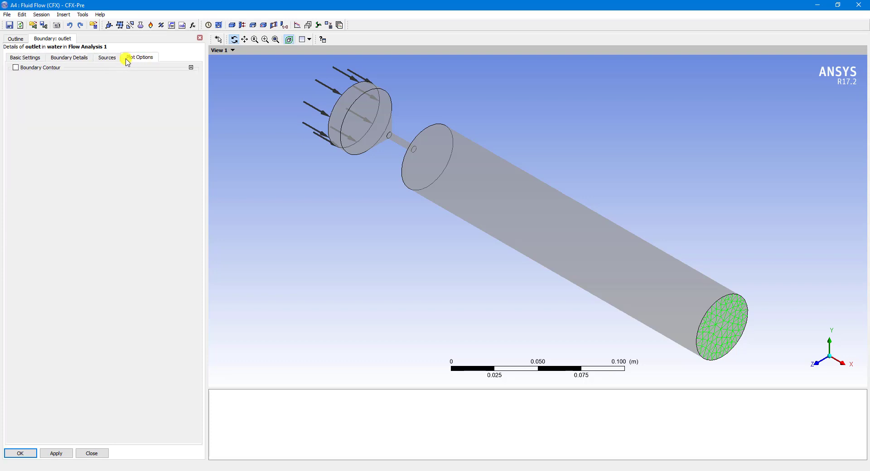
click(77, 58)
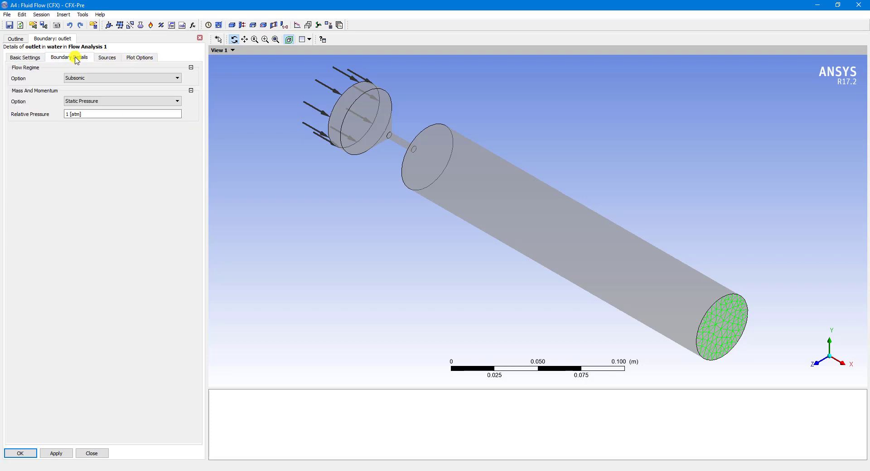
click(62, 454)
click(21, 455)
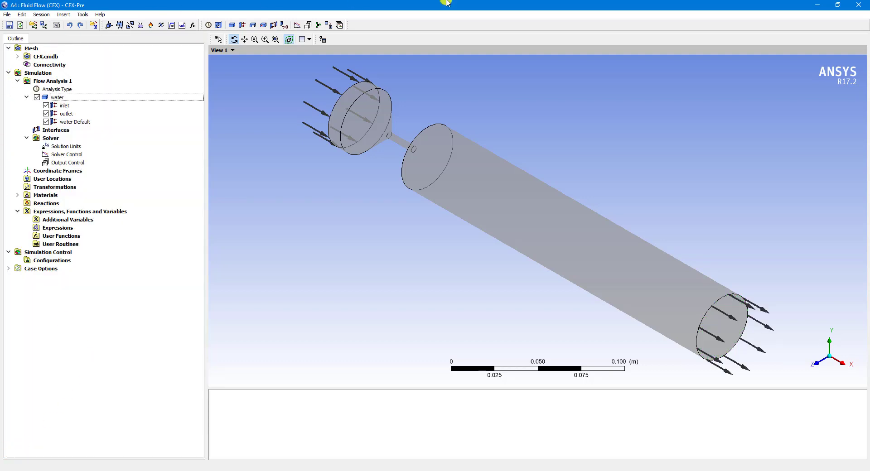
- Close CFX-Pre, open the project's Solution in CFX-Solver Manager, and run the solver in Serial mode to completion
click(861, 5)
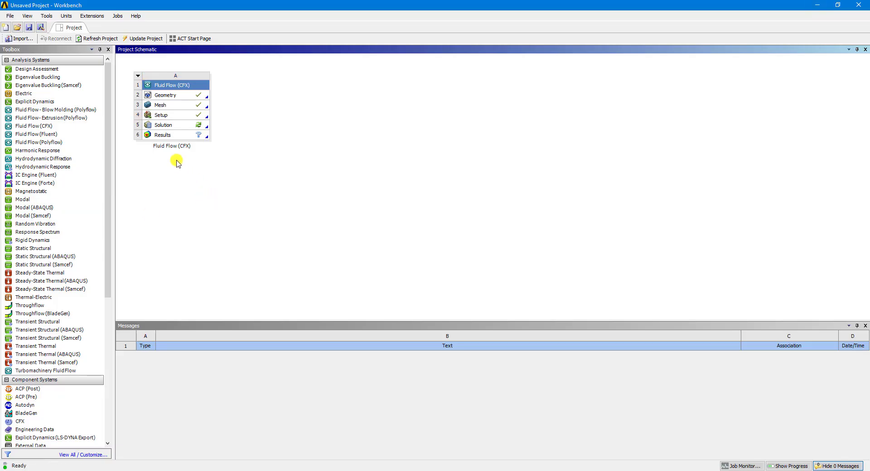
double_click(189, 129)
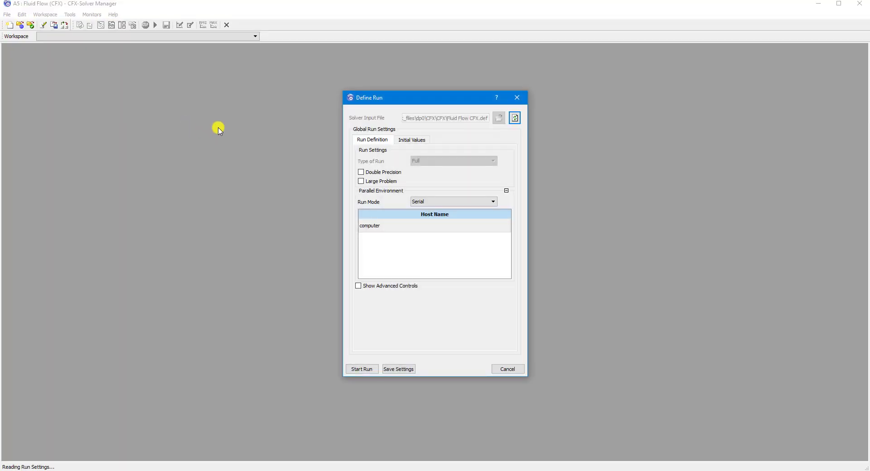
click(367, 369)
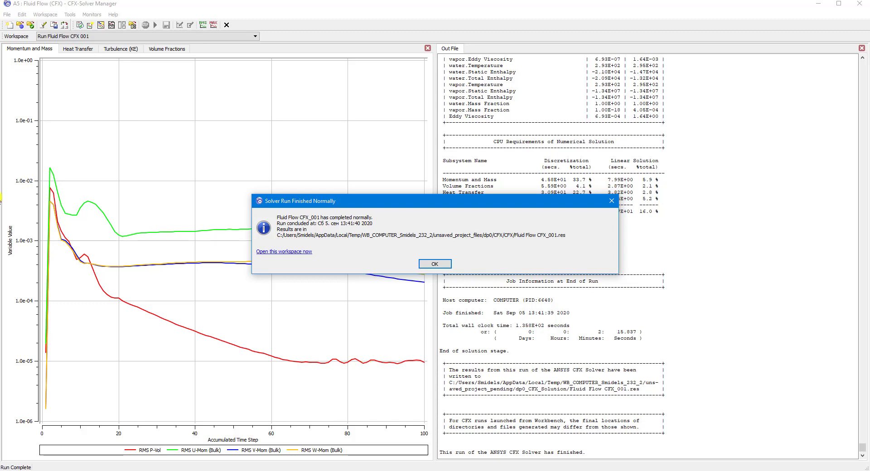
click(434, 264)
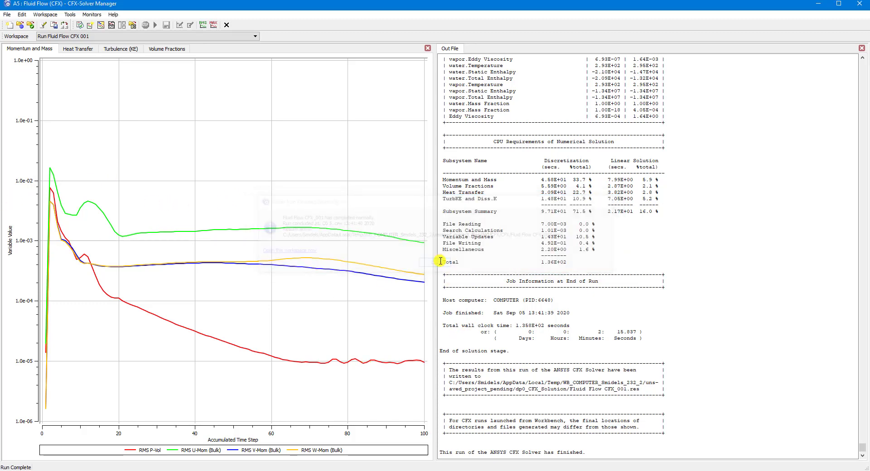